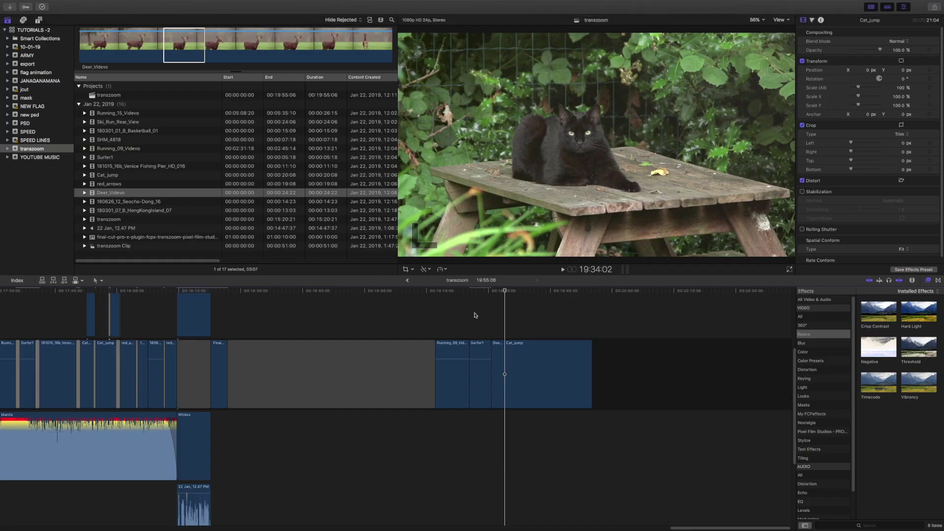
Play through the Surfer1, deer and cat shots, then delete Deer_Videvo and close the gap.
{"action": "left_click", "coordinate": [470, 310]}
{"action": "key", "text": "l"}
{"action": "left_click", "coordinate": [498, 350]}
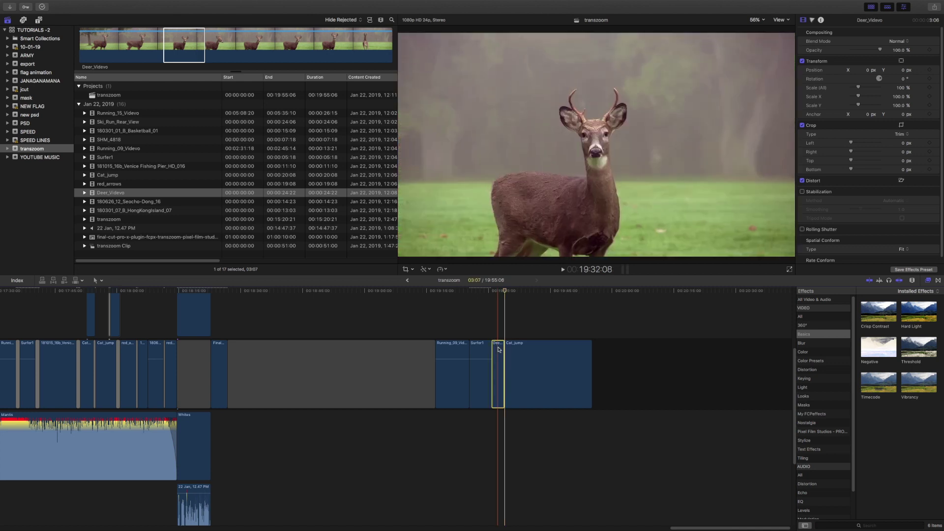
{"action": "key", "text": "Delete"}
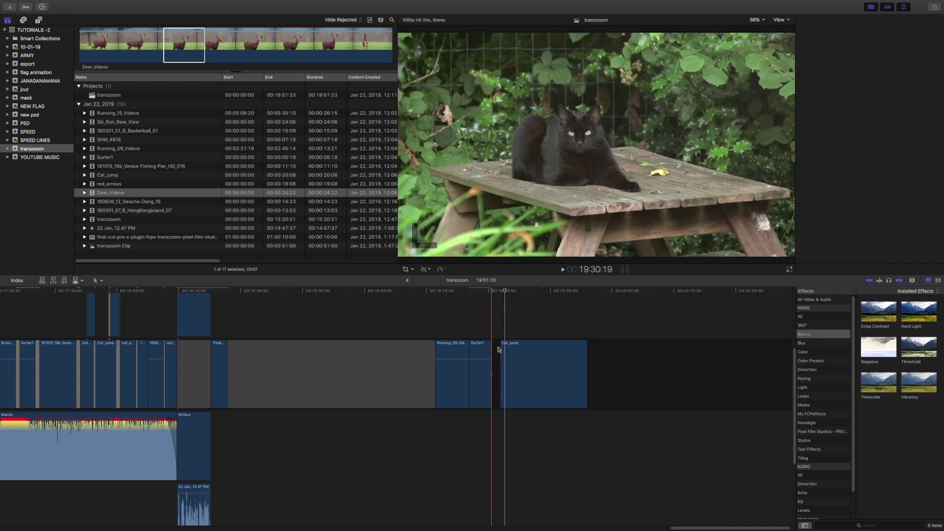
Mark a short range of red_arrows and insert it before Cat_jump.
{"action": "left_click", "coordinate": [117, 184]}
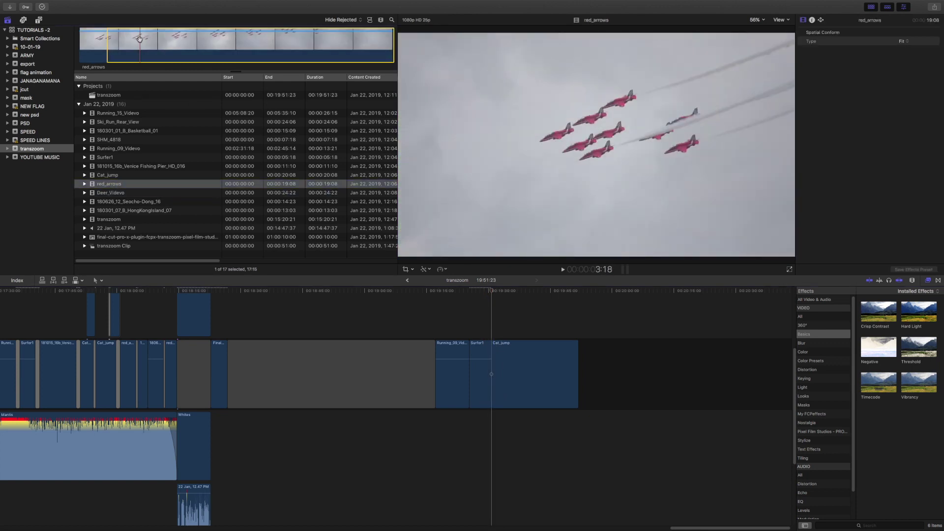
{"action": "left_click_drag", "start_coordinate": [140, 38], "coordinate": [166, 39]}
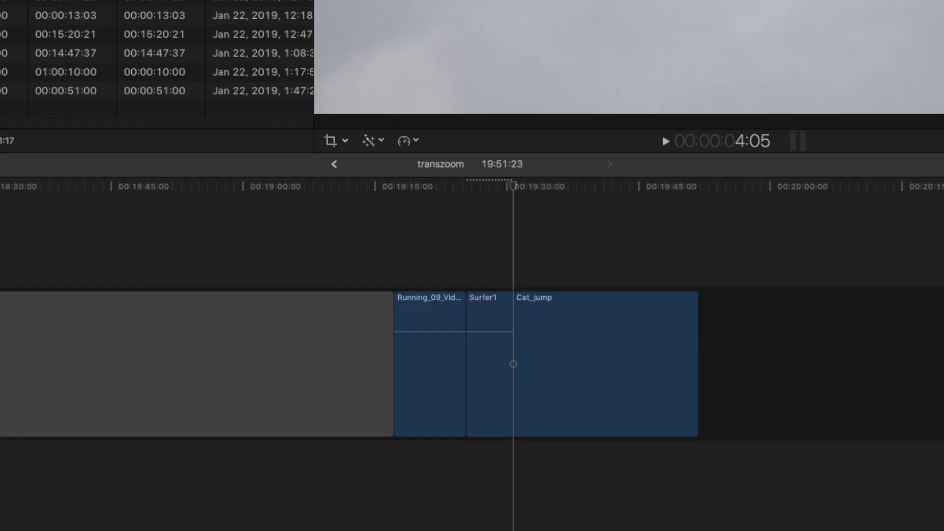
{"action": "left_click_drag", "start_coordinate": [554, 237], "coordinate": [513, 312]}
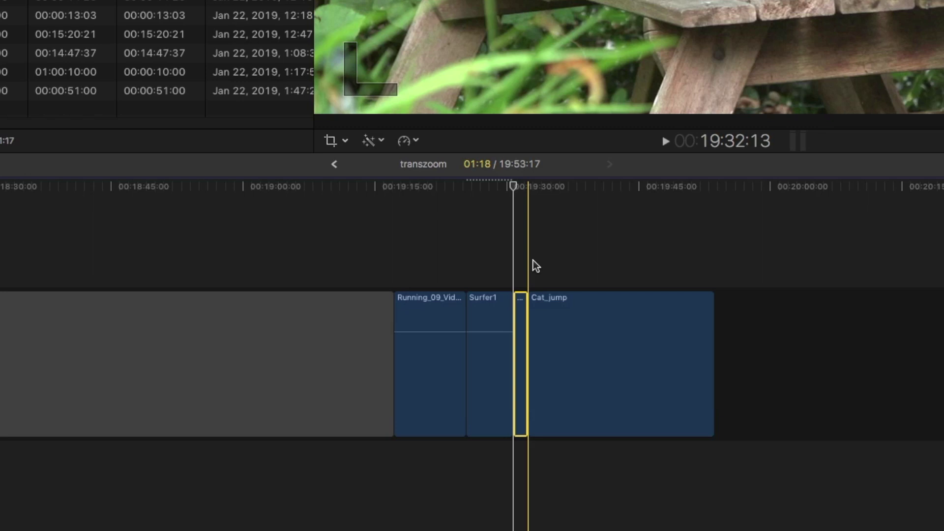
Undo the red_arrows insert and the deletion, restoring Deer_Videvo, and zoom the timeline in.
{"action": "key", "text": "super+z"}
{"action": "key", "text": "w"}
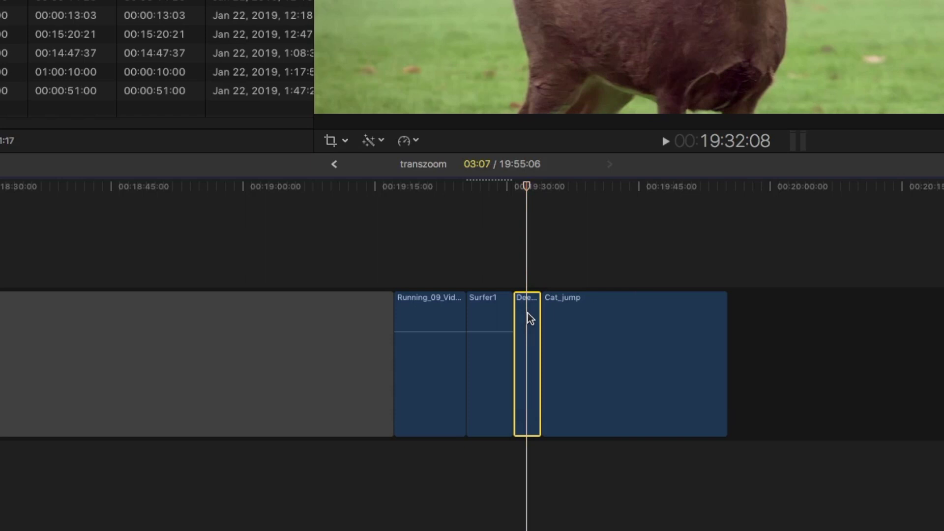
{"action": "key", "text": "plus"}
{"action": "key", "text": "Escape"}
{"action": "key", "text": "super+equal"}
{"action": "key", "text": "plus"}
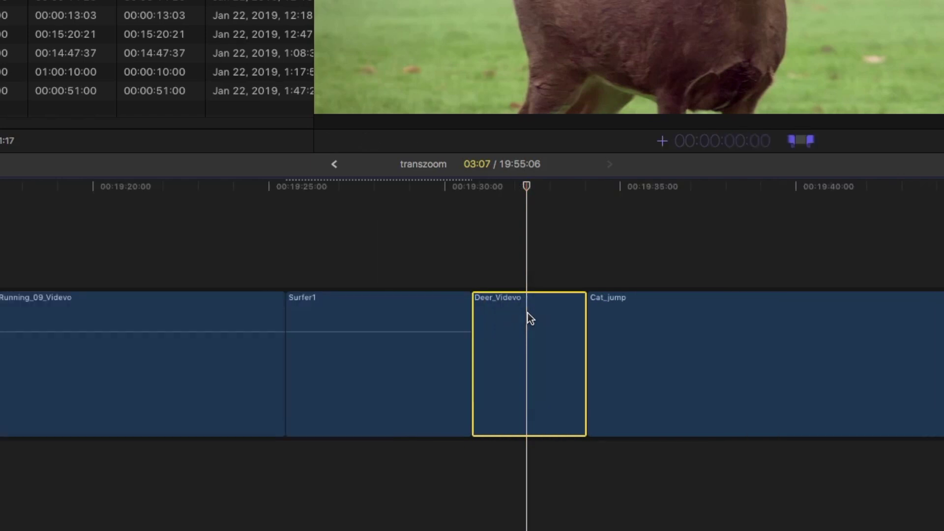
{"action": "key", "text": "Escape"}
{"action": "key", "text": "minus"}
{"action": "key", "text": "Escape"}
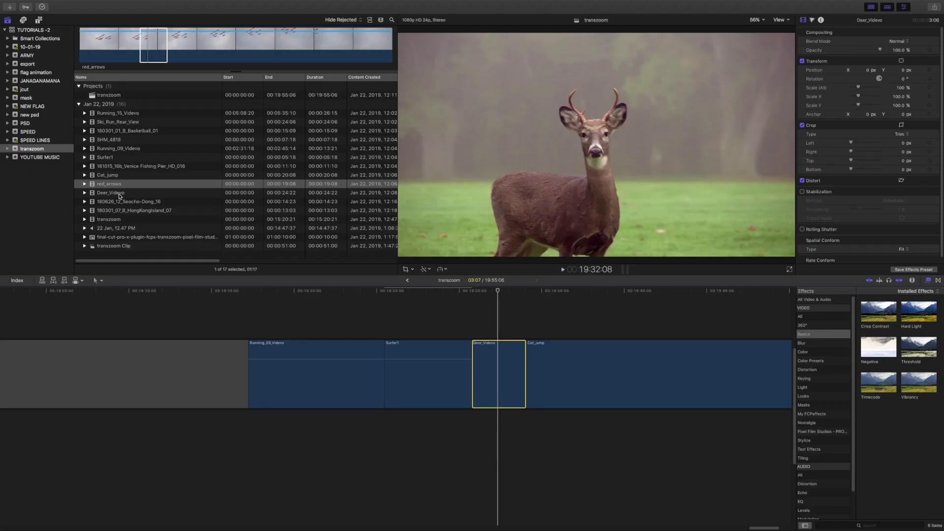
Preview 180626_12_Seocho-Dong_16 in the browser alongside the timeline's Deer_Videvo clip.
{"action": "left_click", "coordinate": [121, 185]}
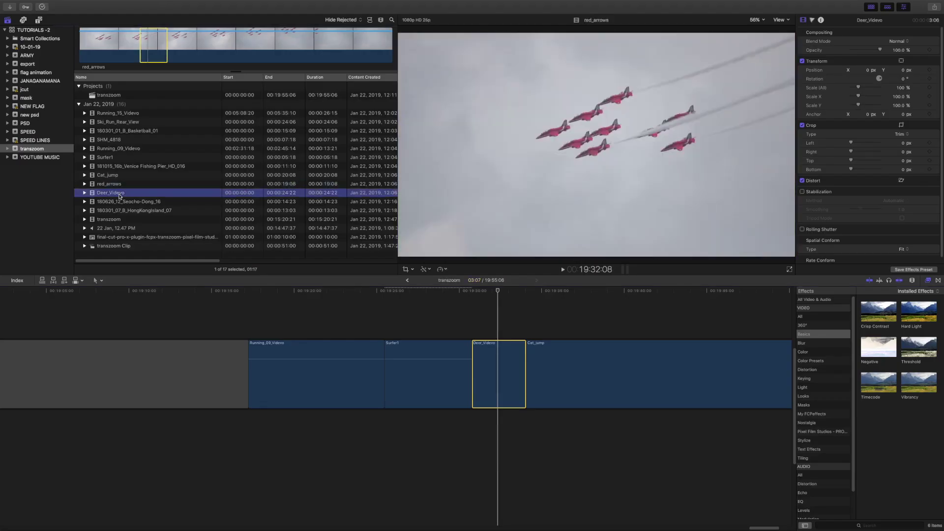
{"action": "key", "text": "Down"}
{"action": "key", "text": "Down"}
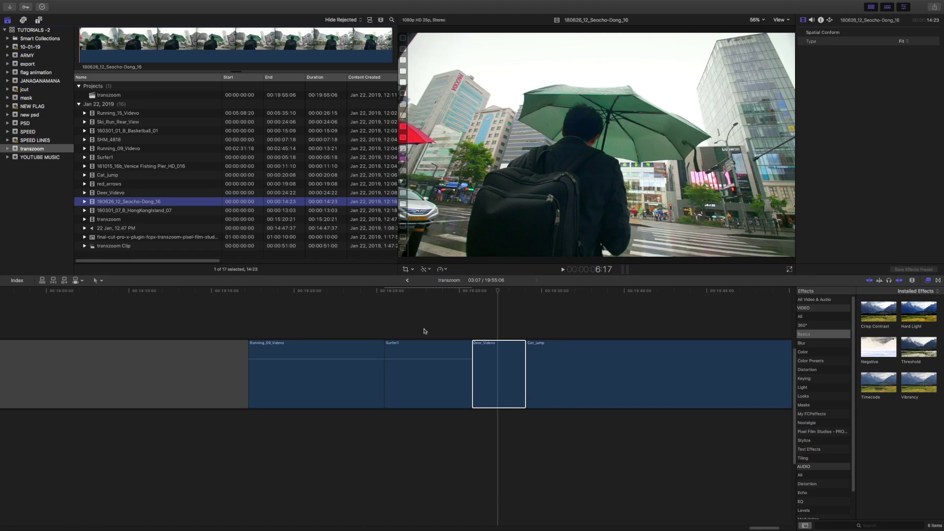
{"action": "key", "text": "super+2"}
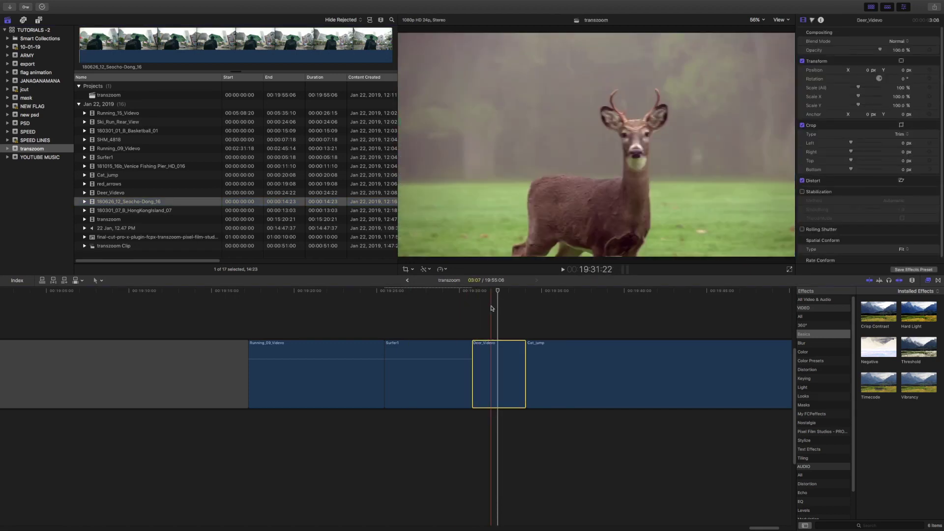
{"action": "left_click", "coordinate": [491, 308]}
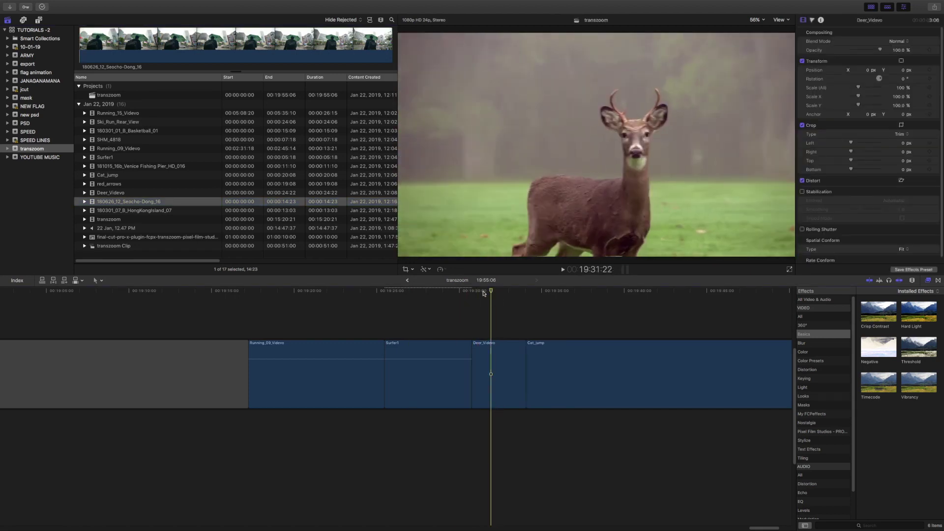
{"action": "left_click", "coordinate": [190, 45]}
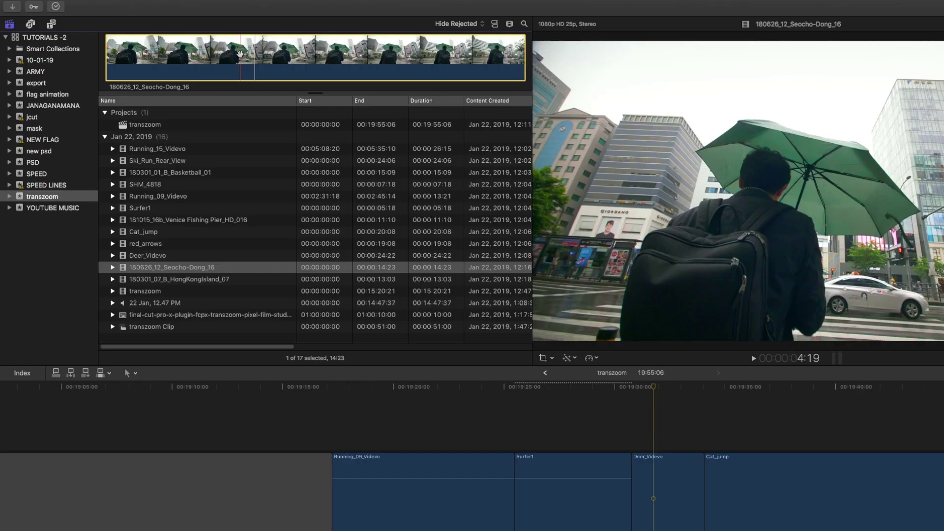
{"action": "left_click", "coordinate": [663, 494]}
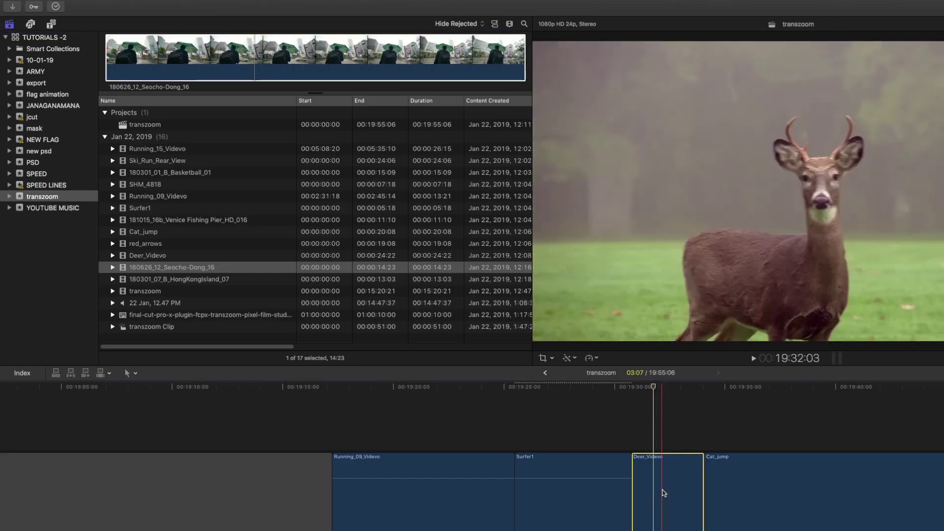
Play the street clip and set the range start midway, leaving an 8:21 range.
{"action": "left_click", "coordinate": [221, 61]}
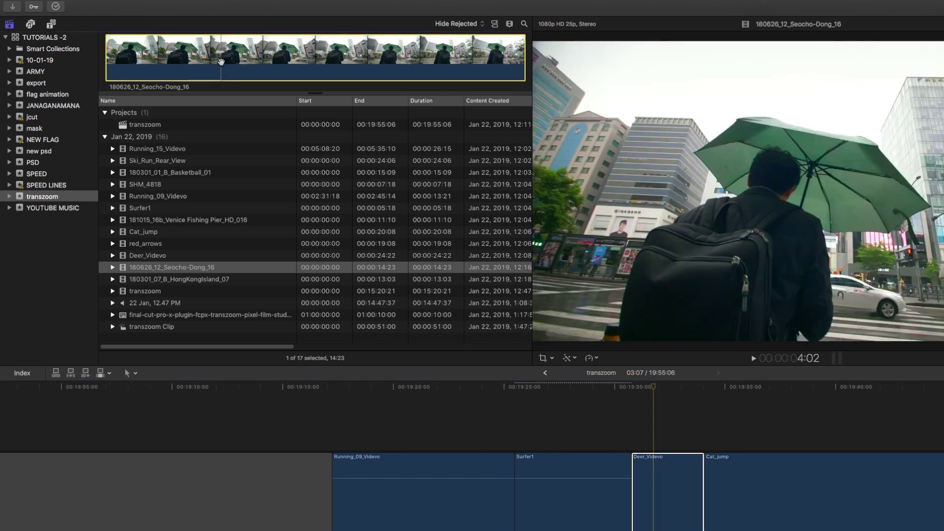
{"action": "key", "text": "space"}
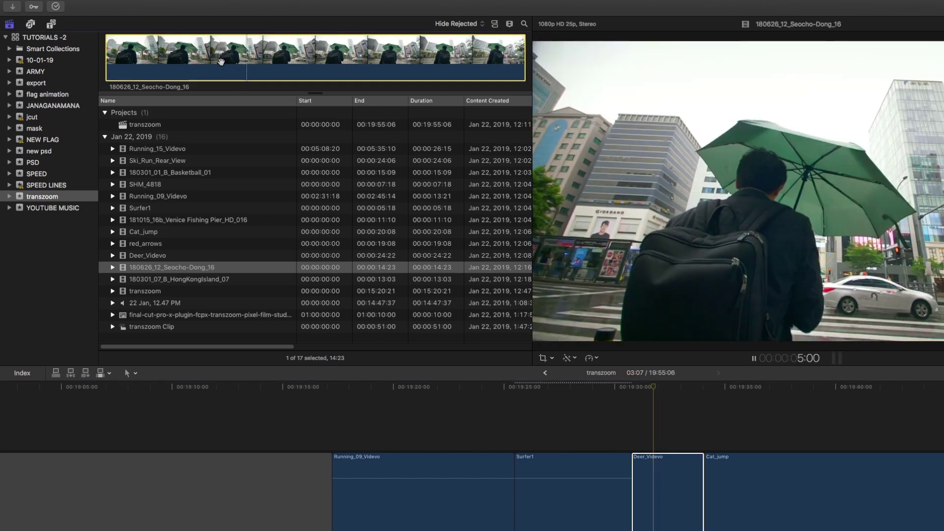
{"action": "key", "text": "i"}
{"action": "key", "text": "space"}
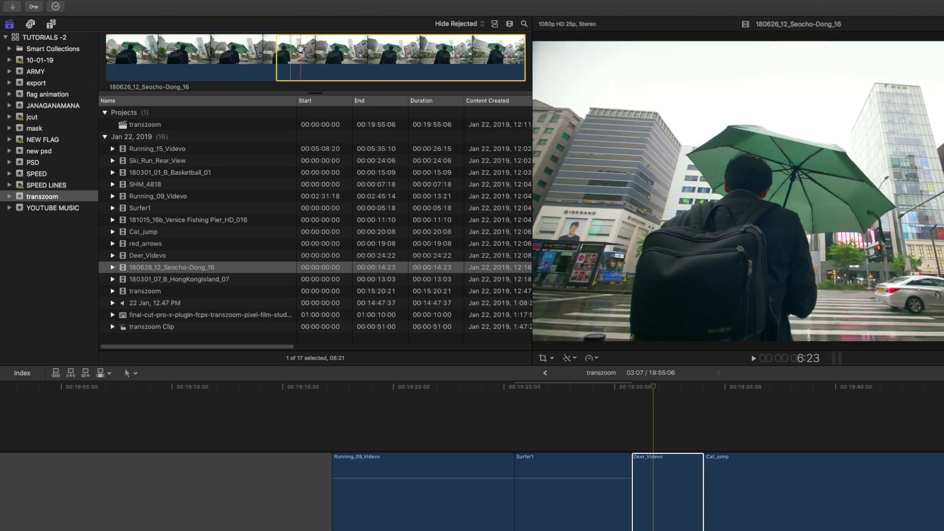
Drop the Seocho-Dong_16 range onto Deer_Videvo with Replace, making transzoom 20:01:04.
{"action": "mouse_move", "coordinate": [299, 47]}
{"action": "left_mouse_down"}
{"action": "mouse_move", "coordinate": [609, 335]}
{"action": "mouse_move", "coordinate": [656, 471]}
{"action": "left_mouse_up"}
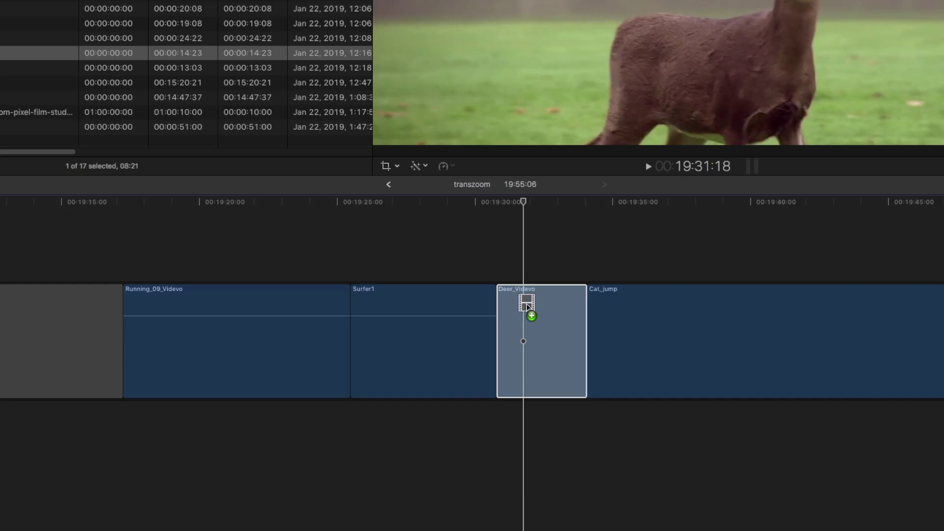
{"action": "left_click_drag", "start_coordinate": [527, 307], "coordinate": [526, 307]}
{"action": "left_click_drag", "start_coordinate": [527, 307], "coordinate": [524, 308]}
{"action": "left_click_drag", "start_coordinate": [525, 307], "coordinate": [528, 306]}
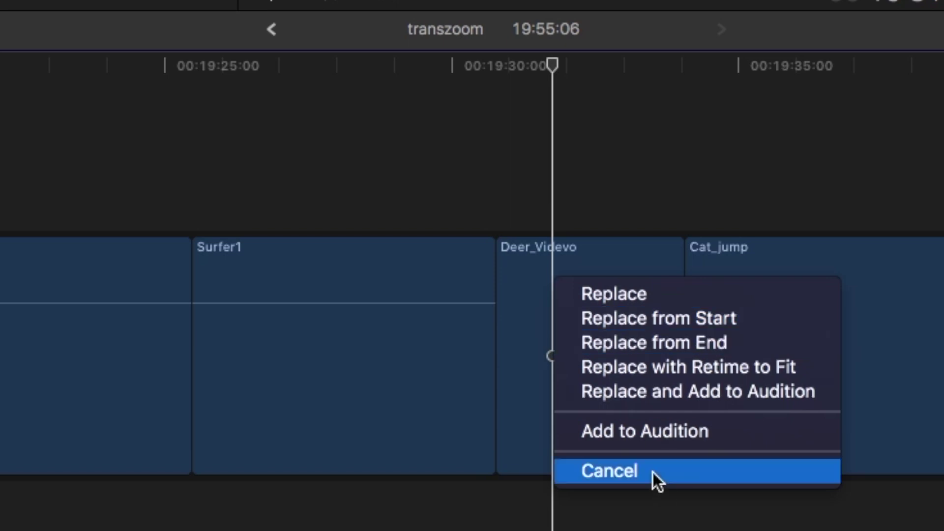
{"action": "left_click", "coordinate": [625, 293]}
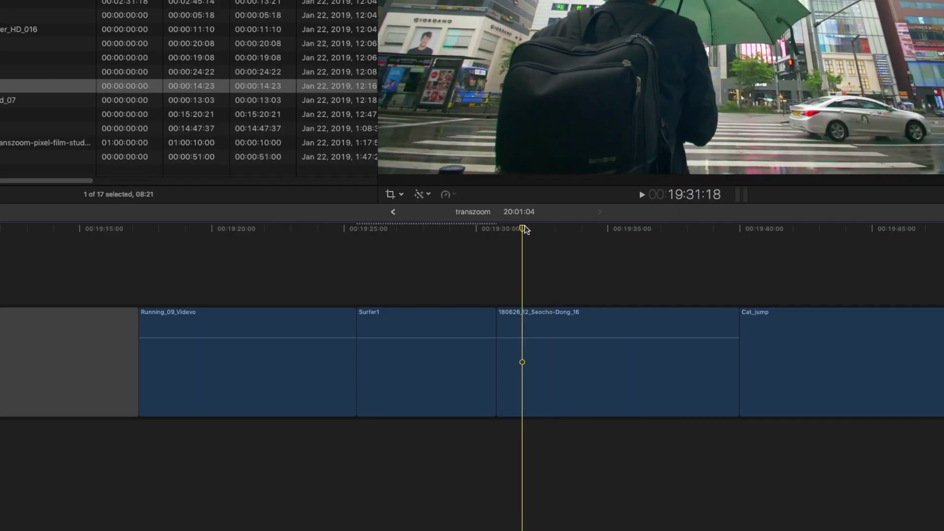
Select the new Seocho-Dong_16 clip and undo the Replace, returning transzoom to 19:55:06.
{"action": "left_click_drag", "start_coordinate": [523, 228], "coordinate": [500, 227]}
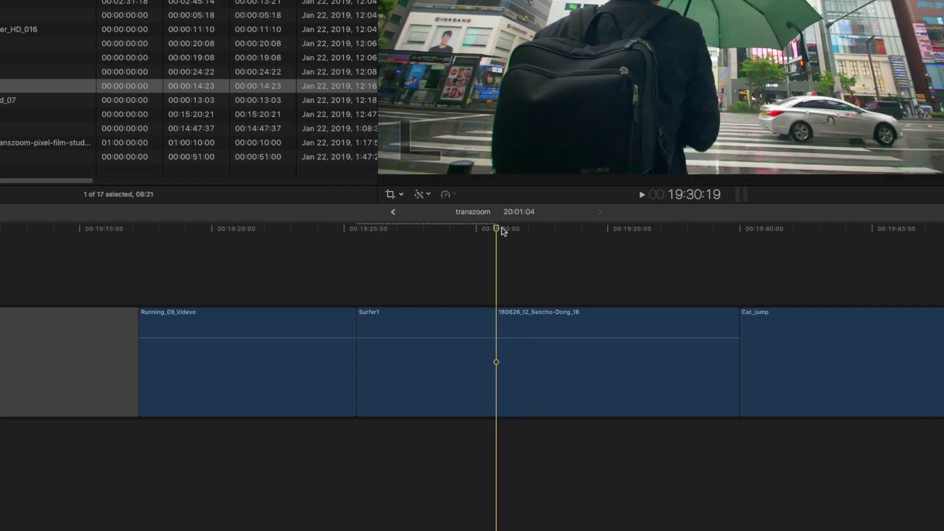
{"action": "left_click", "coordinate": [546, 229]}
{"action": "left_click", "coordinate": [552, 322]}
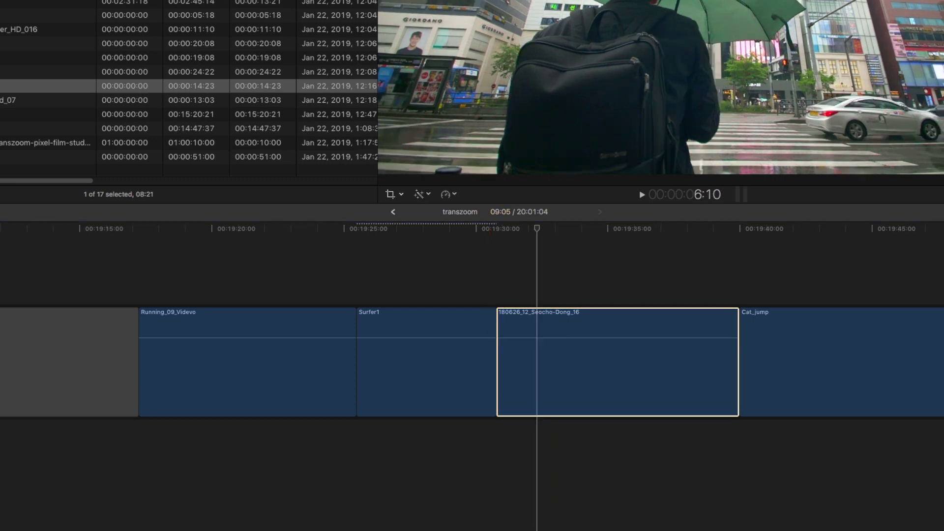
{"action": "left_click", "coordinate": [581, 325]}
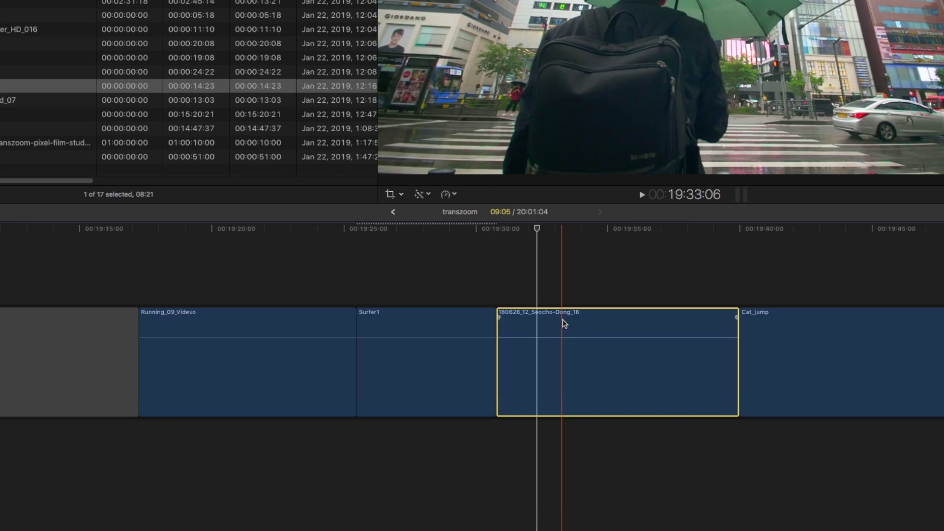
{"action": "key", "text": "super+z"}
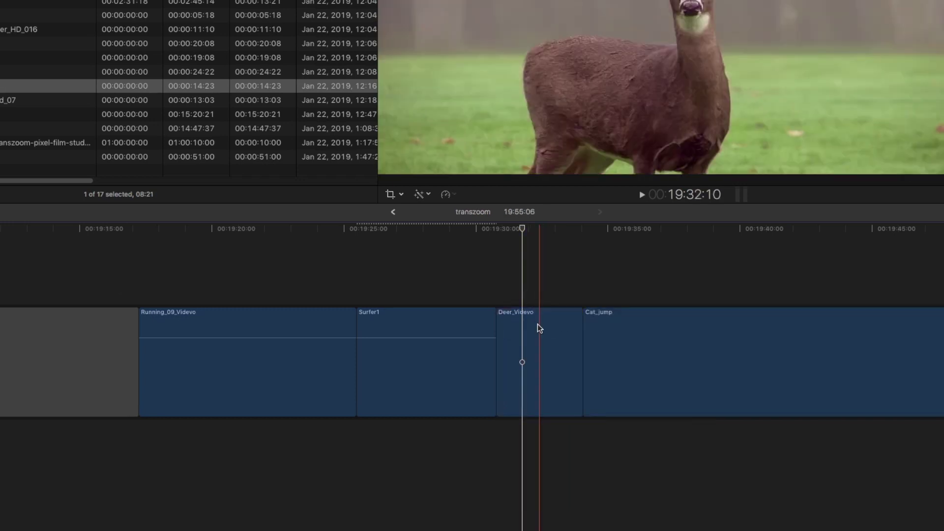
{"action": "left_click", "coordinate": [538, 323]}
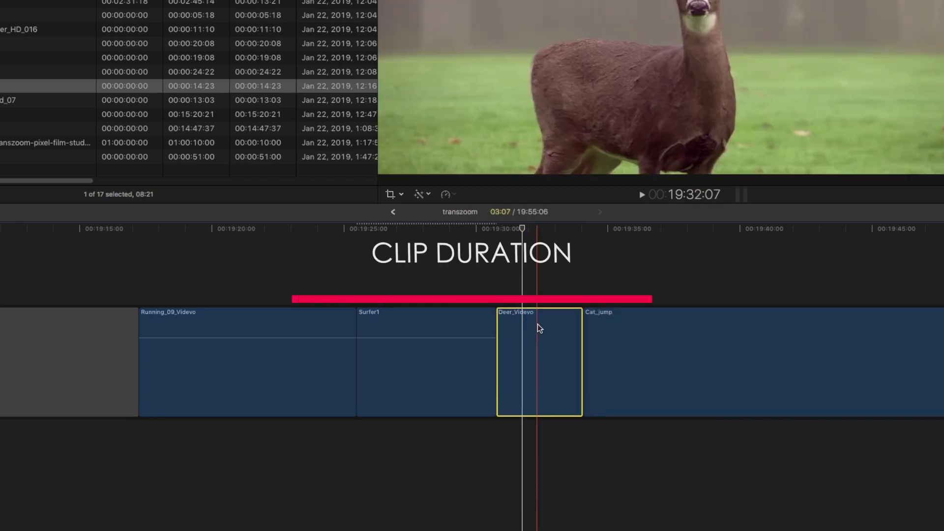
{"action": "key", "text": "ctrl+d"}
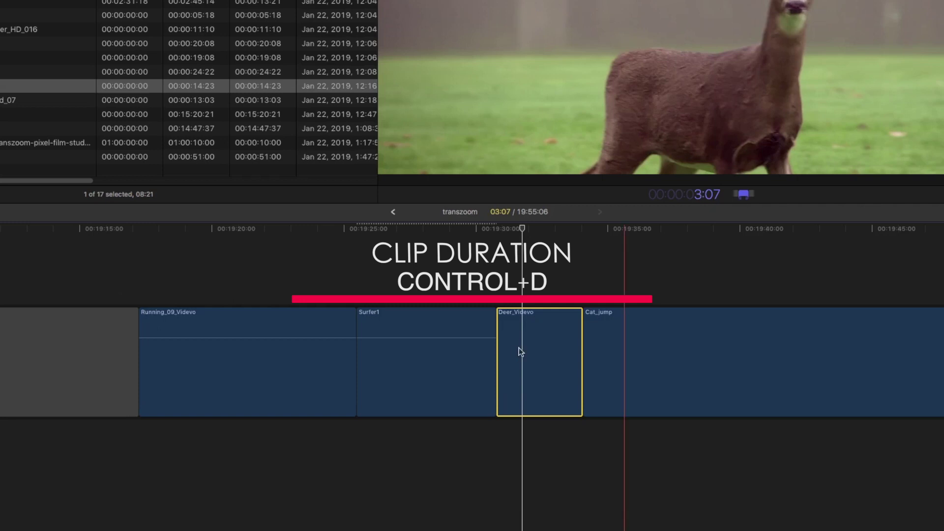
{"action": "key", "text": "Escape"}
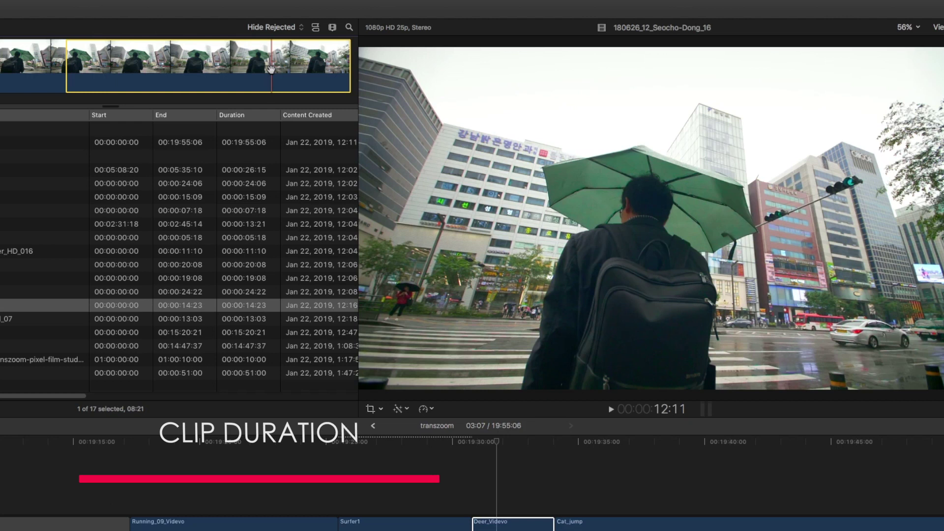
{"action": "key", "text": "ctrl+d"}
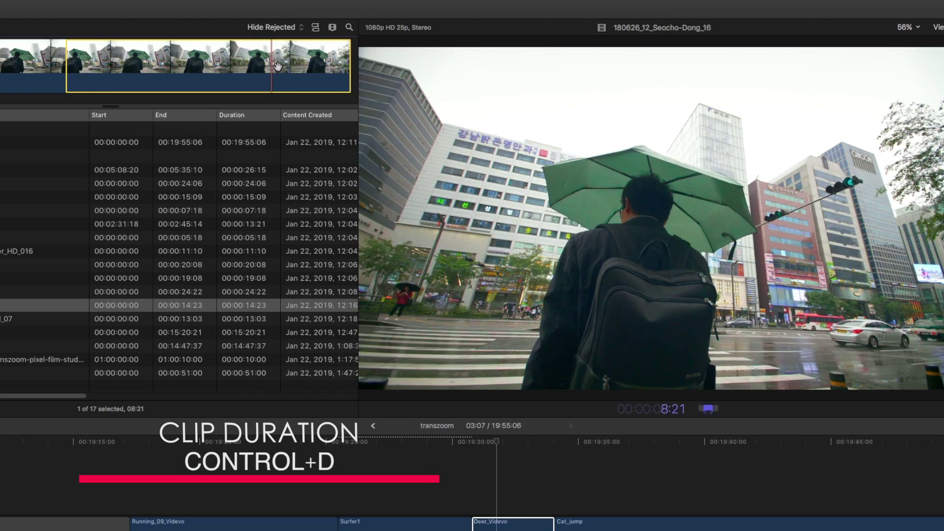
{"action": "key", "text": "Escape"}
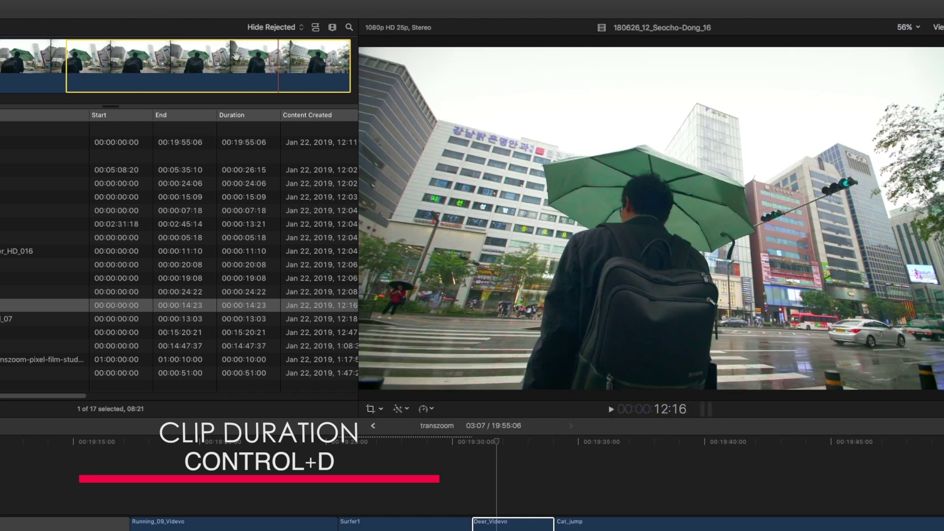
{"action": "left_click_drag", "start_coordinate": [229, 49], "coordinate": [491, 529]}
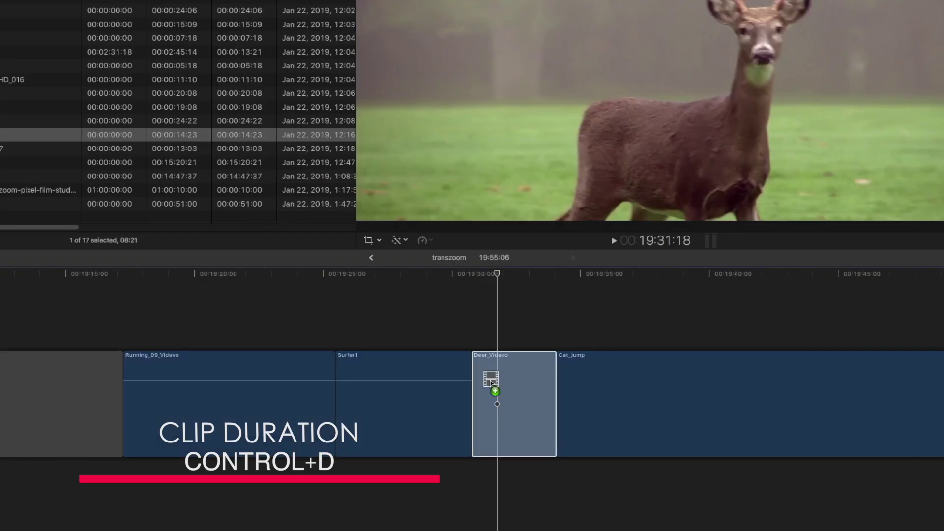
Replace Deer_Videvo with the marked Seocho-Dong_16 range once more.
{"action": "left_click_drag", "start_coordinate": [490, 383], "coordinate": [492, 383]}
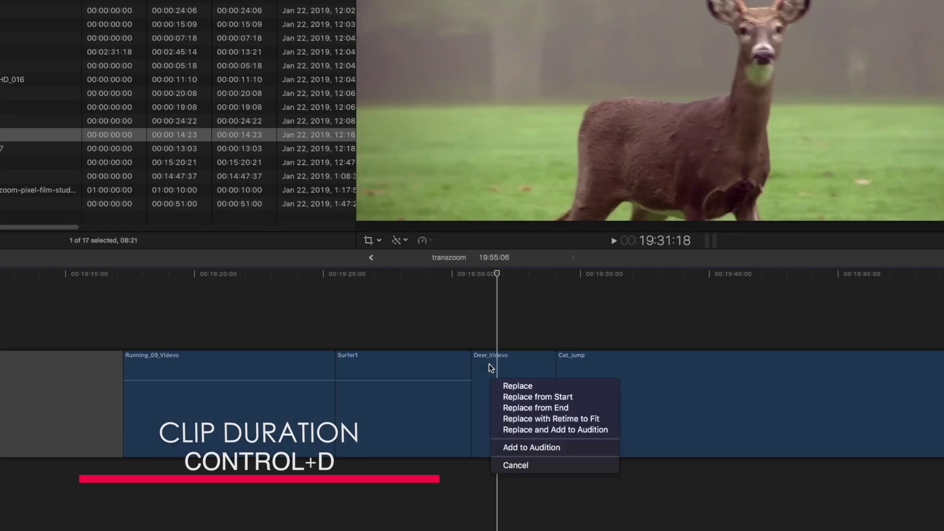
{"action": "left_click", "coordinate": [524, 387]}
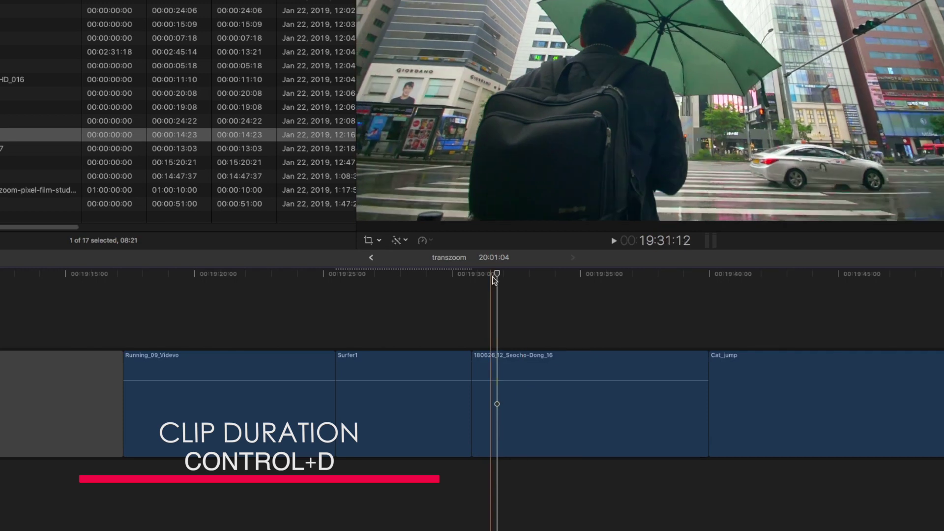
{"action": "left_click_drag", "start_coordinate": [497, 276], "coordinate": [622, 277]}
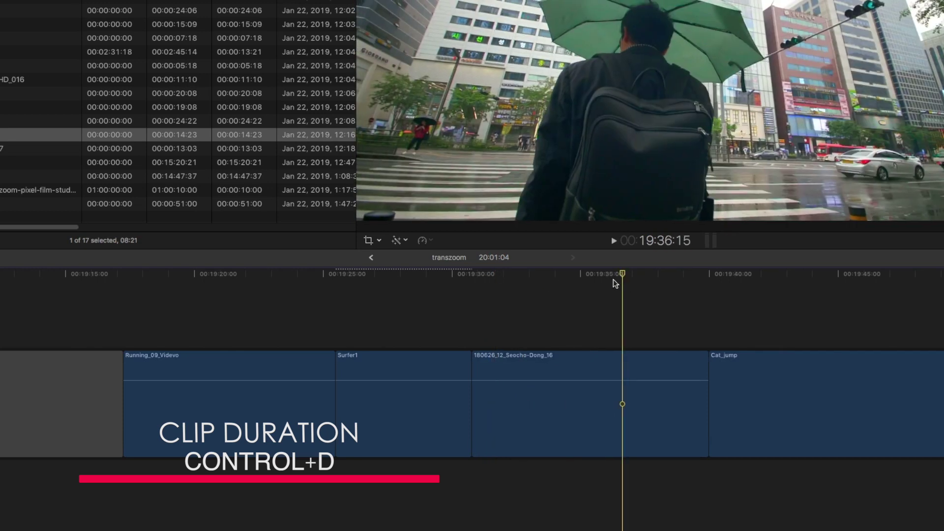
Select the Seocho-Dong_16 clip and Shift+R-replace it with the 3:07 Deer_Videvo clip.
{"action": "key", "text": "ctrl+d"}
{"action": "key", "text": "Escape"}
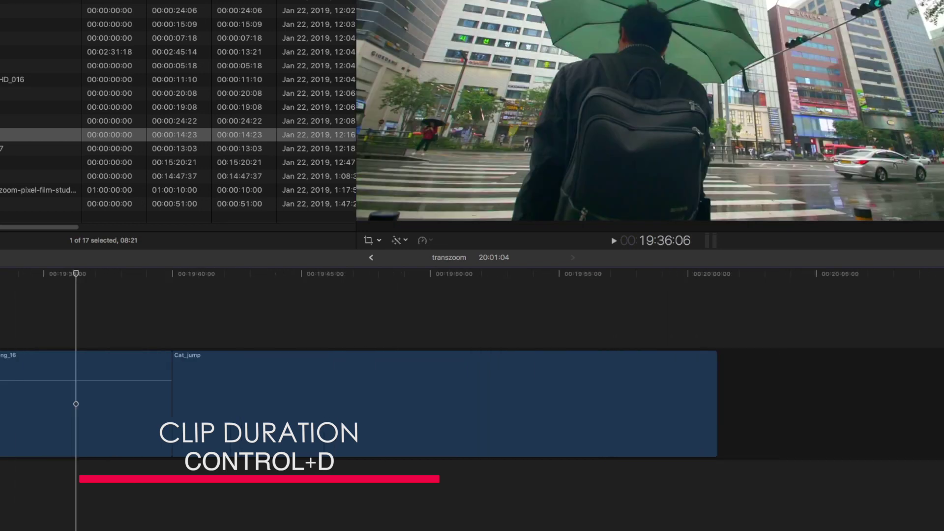
{"action": "left_click", "coordinate": [487, 378]}
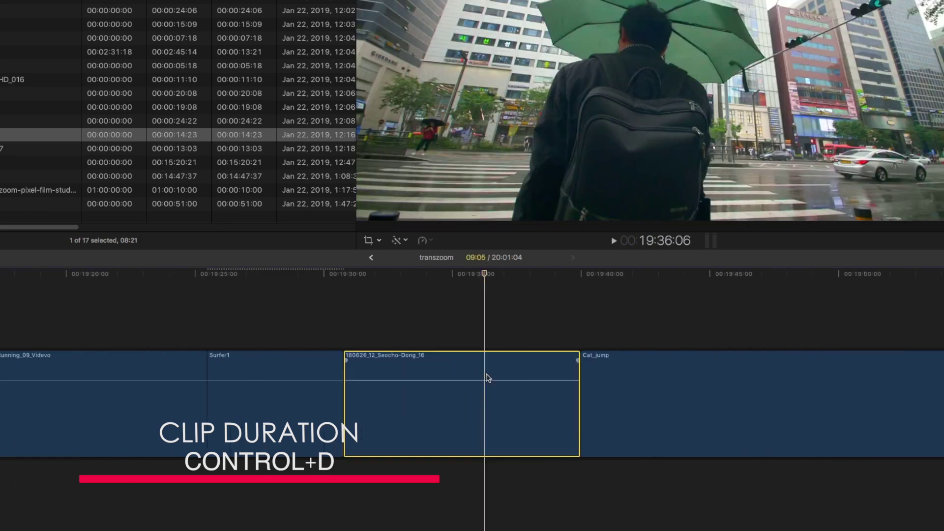
{"action": "key", "text": "shift+r"}
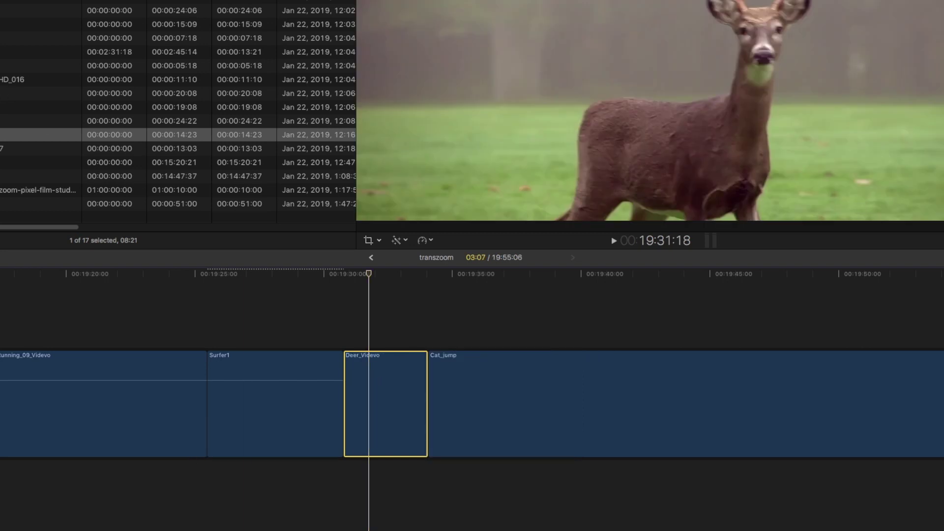
Mark an out point on Running_09_Videvo and Replace from Start onto Deer_Videvo.
{"action": "left_click", "coordinate": [174, 51]}
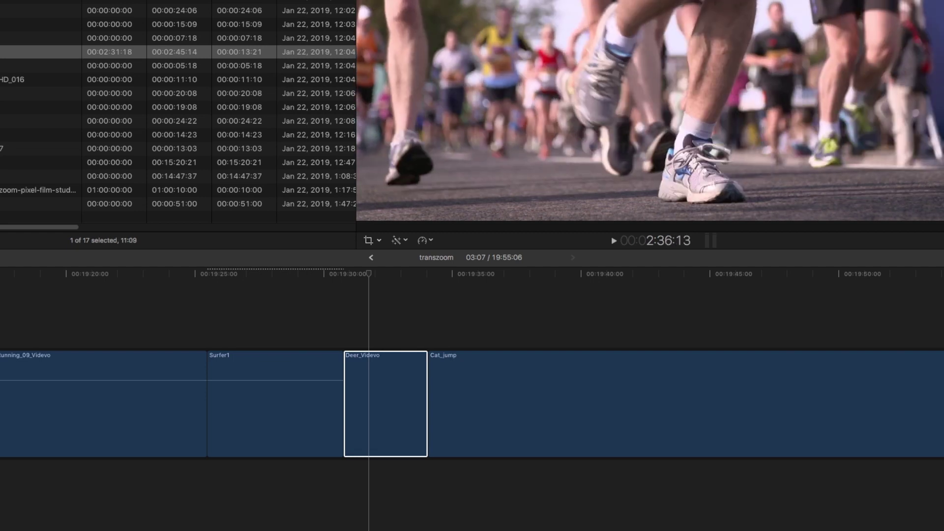
{"action": "key", "text": "o"}
{"action": "key", "text": "Right"}
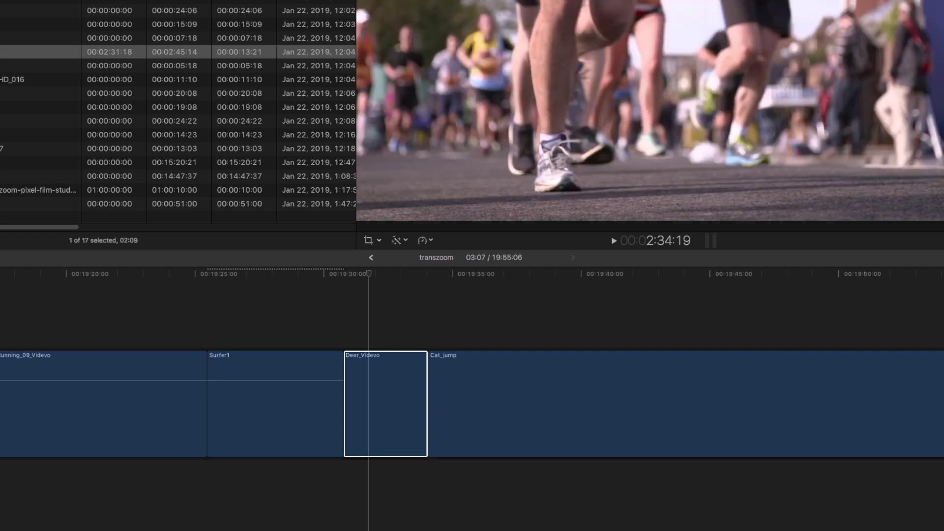
{"action": "left_click", "coordinate": [361, 367]}
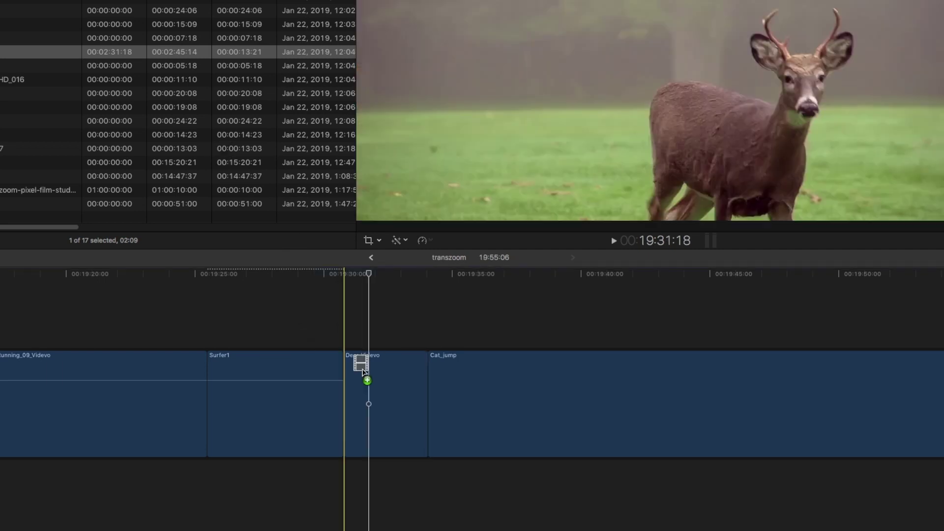
{"action": "left_click_drag", "start_coordinate": [361, 367], "coordinate": [360, 369]}
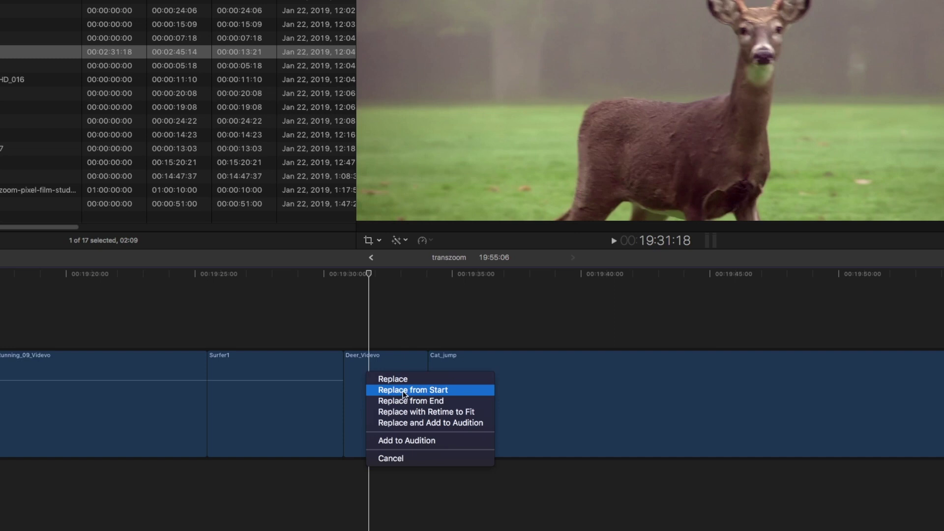
{"action": "left_click", "coordinate": [404, 394]}
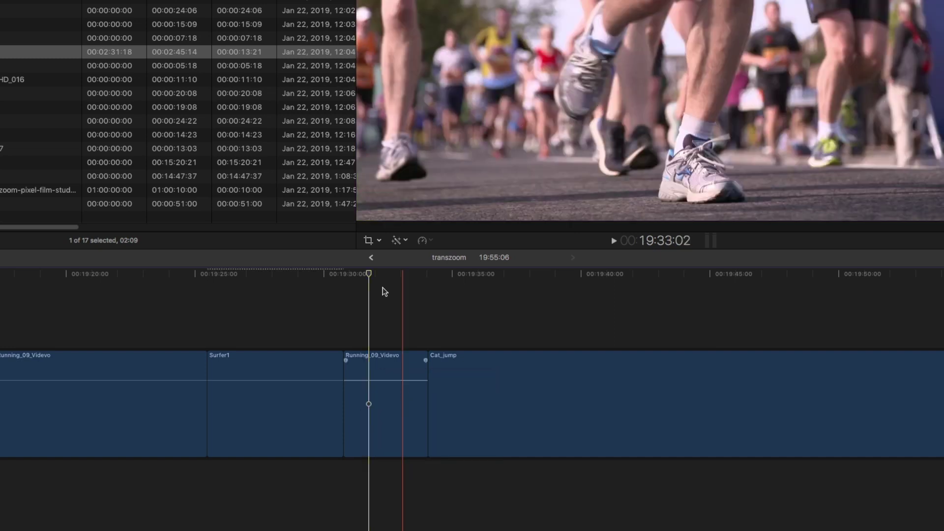
{"action": "mouse_move", "coordinate": [369, 275]}
{"action": "left_mouse_down"}
{"action": "mouse_move", "coordinate": [358, 275]}
{"action": "mouse_move", "coordinate": [383, 275]}
{"action": "left_mouse_up"}
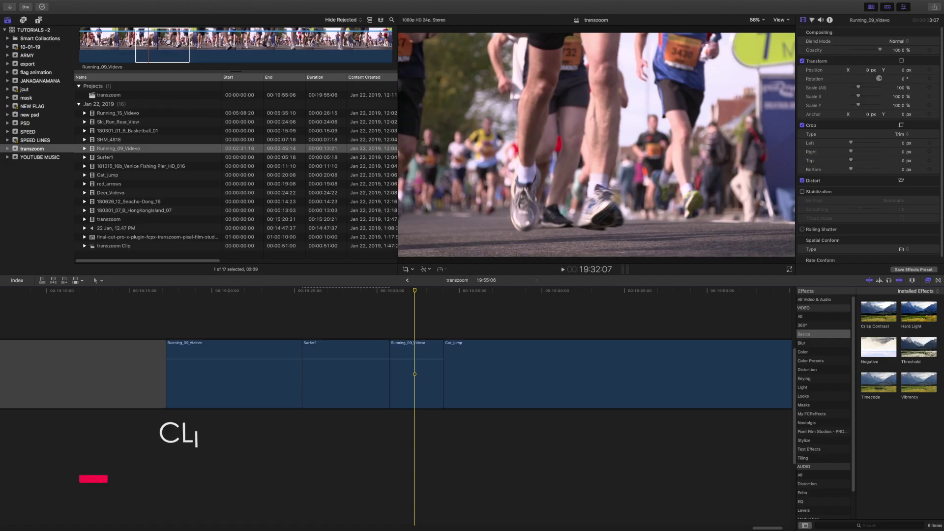
Extend the Running_09_Videvo range to 8:23 and compare it with the 3:07 timeline clip.
{"action": "left_click_drag", "start_coordinate": [189, 43], "coordinate": [336, 43]}
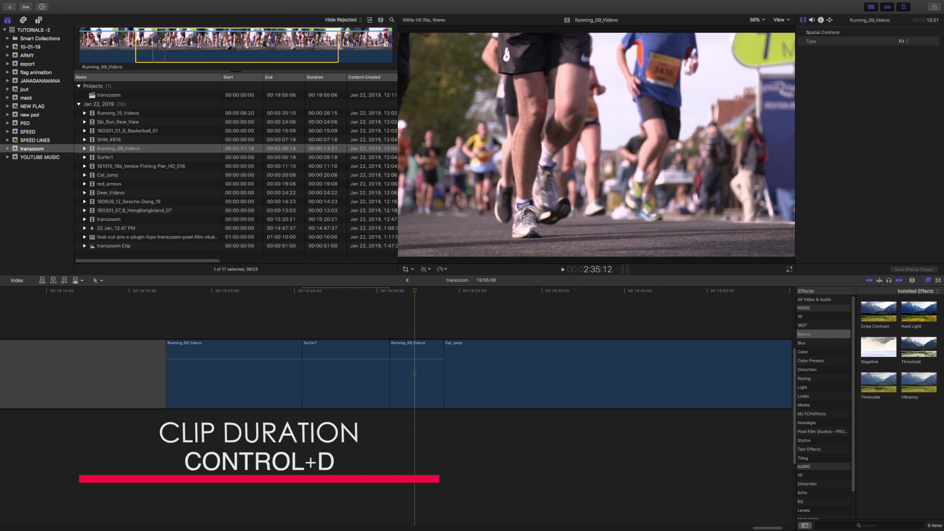
{"action": "key", "text": "ctrl+d"}
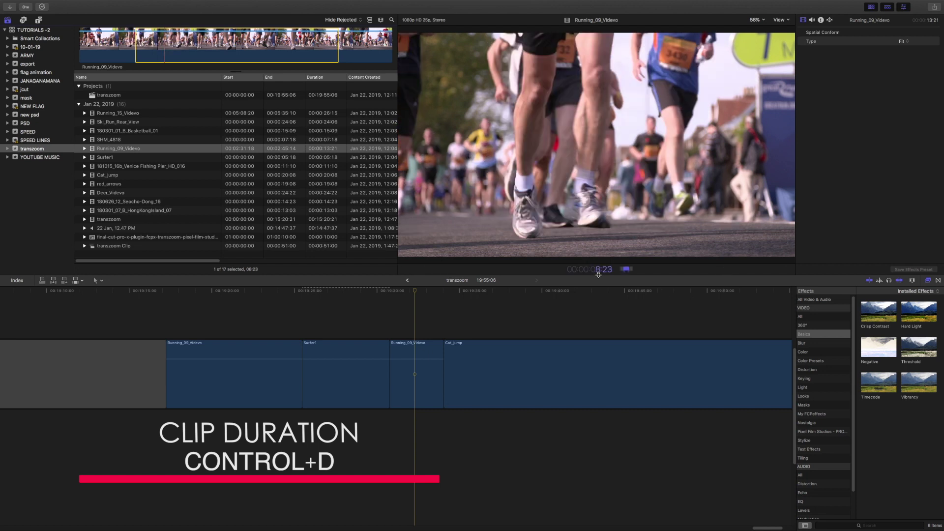
{"action": "left_click", "coordinate": [420, 347]}
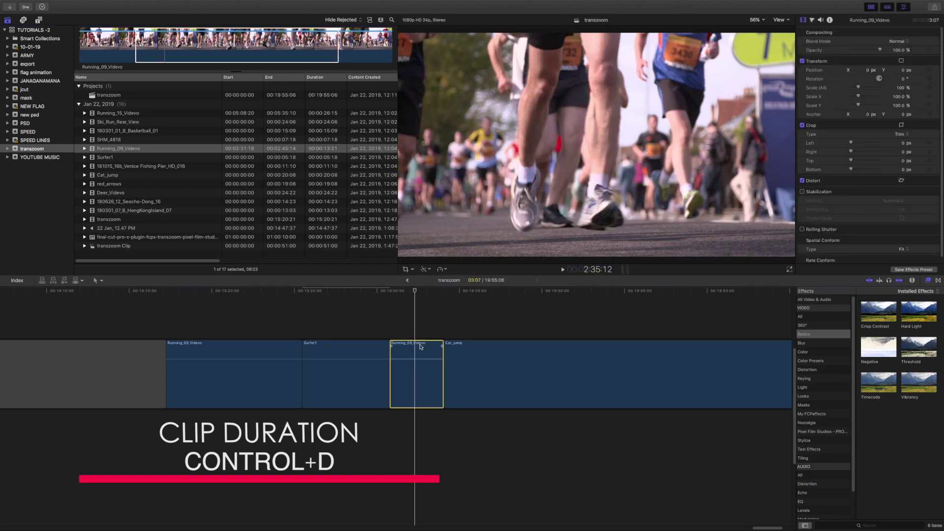
{"action": "key", "text": "ctrl+d"}
{"action": "key", "text": "Return"}
{"action": "left_click", "coordinate": [140, 44]}
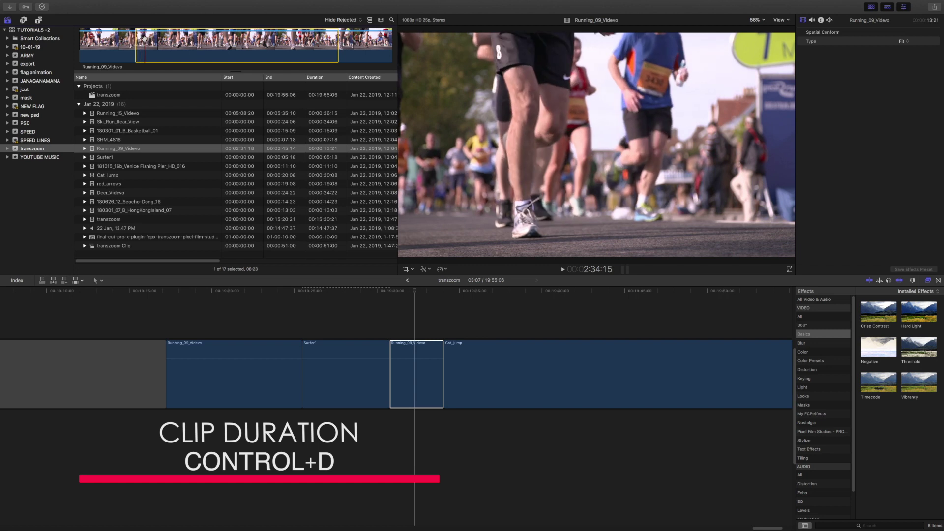
Drop the longer runners range onto the slot clip using Replace from Start.
{"action": "left_click_drag", "start_coordinate": [325, 46], "coordinate": [419, 347]}
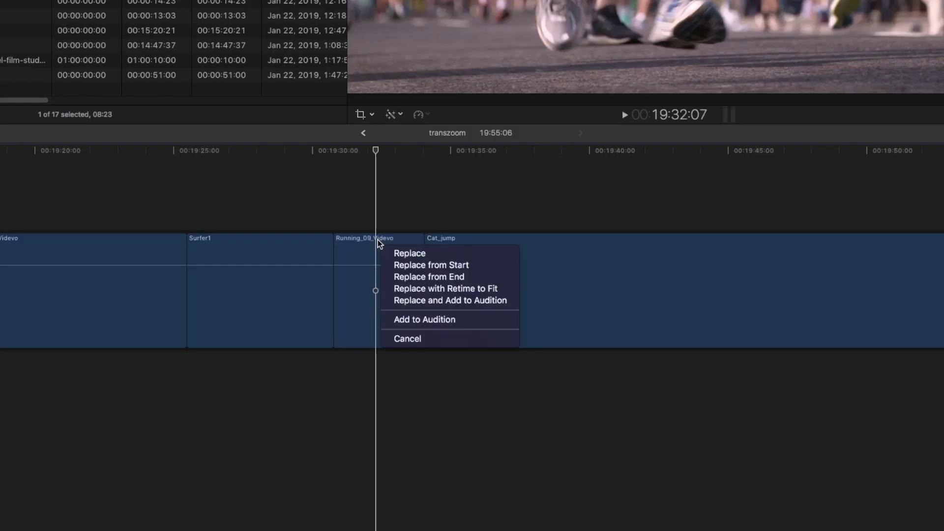
{"action": "left_click", "coordinate": [432, 267]}
{"action": "left_click", "coordinate": [401, 261]}
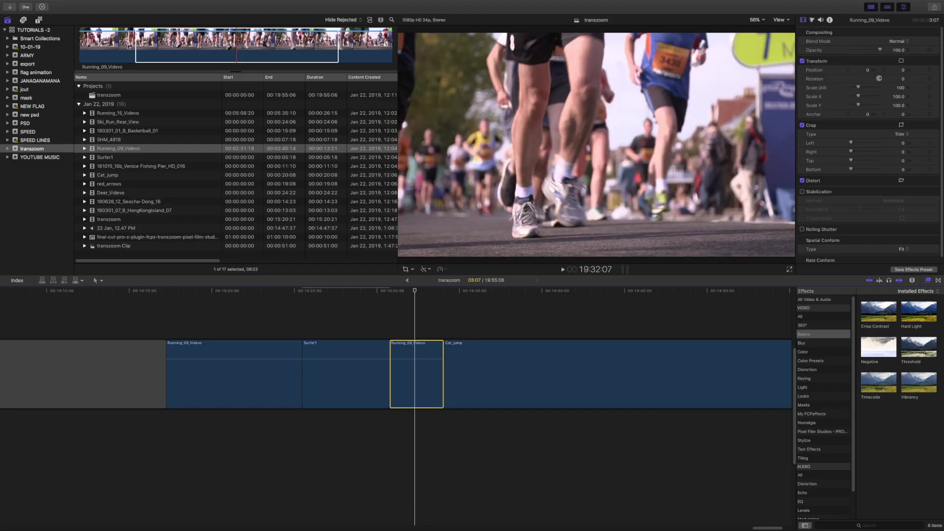
{"action": "left_click", "coordinate": [136, 41]}
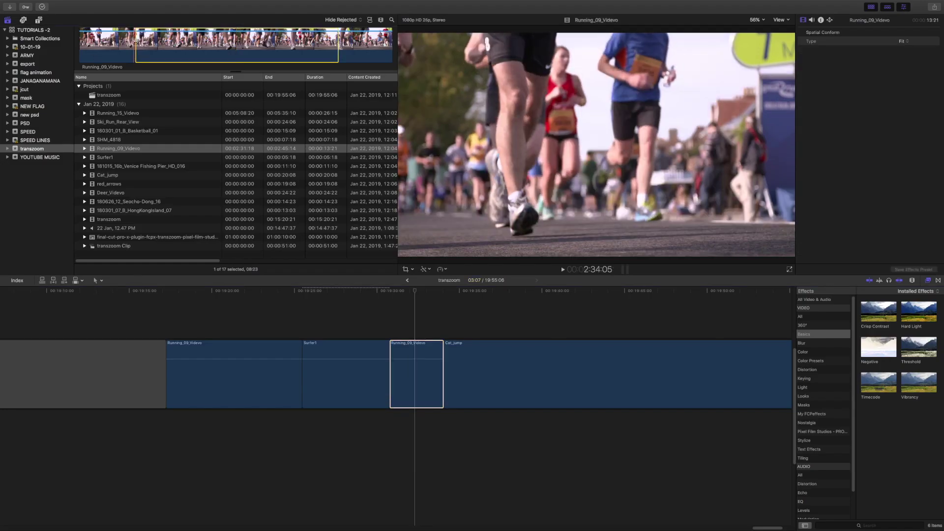
Play back the new edit from just before the slot and reselect the clips.
{"action": "left_click_drag", "start_coordinate": [425, 295], "coordinate": [392, 295]}
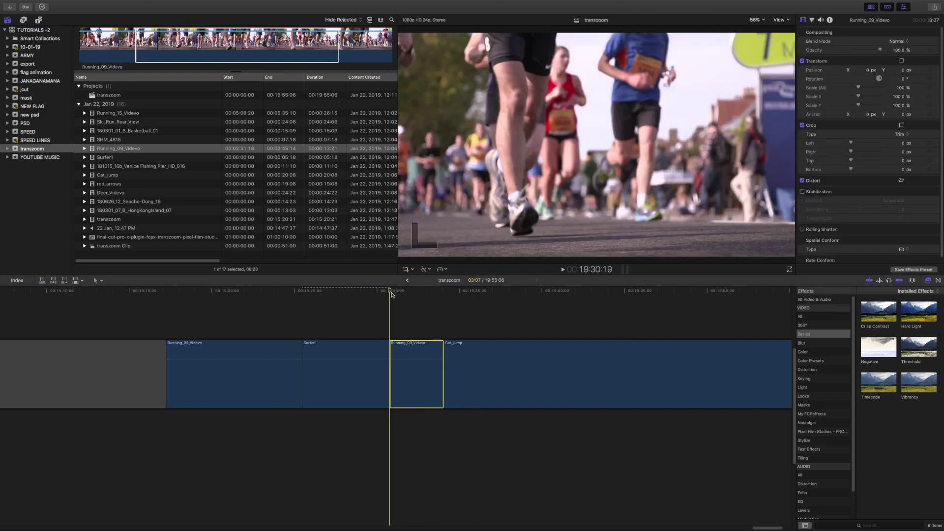
{"action": "key", "text": "space"}
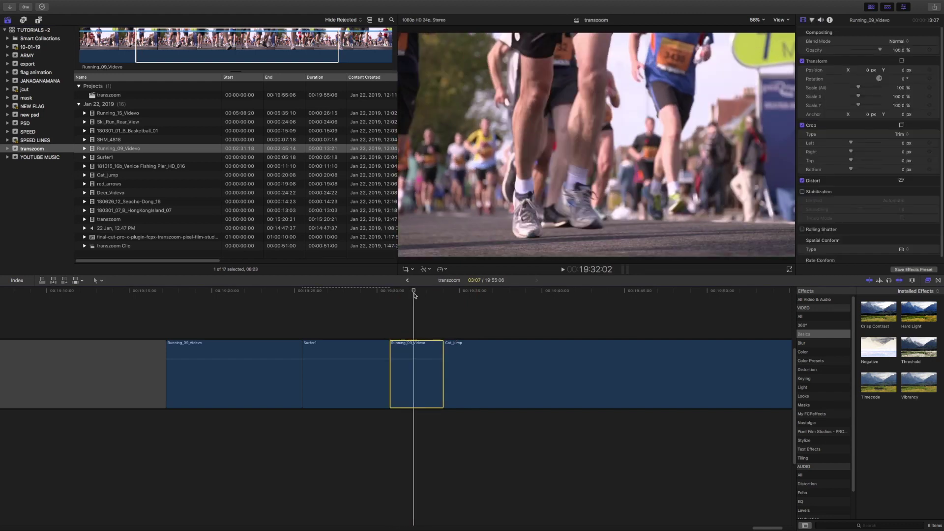
{"action": "mouse_move", "coordinate": [429, 295]}
{"action": "left_mouse_down"}
{"action": "mouse_move", "coordinate": [439, 298]}
{"action": "mouse_move", "coordinate": [422, 295]}
{"action": "left_mouse_up"}
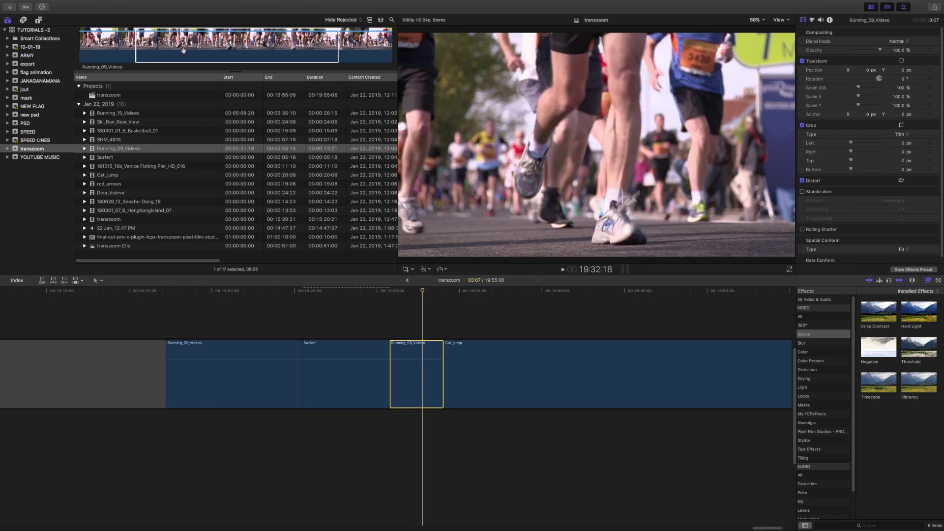
{"action": "left_click", "coordinate": [143, 44]}
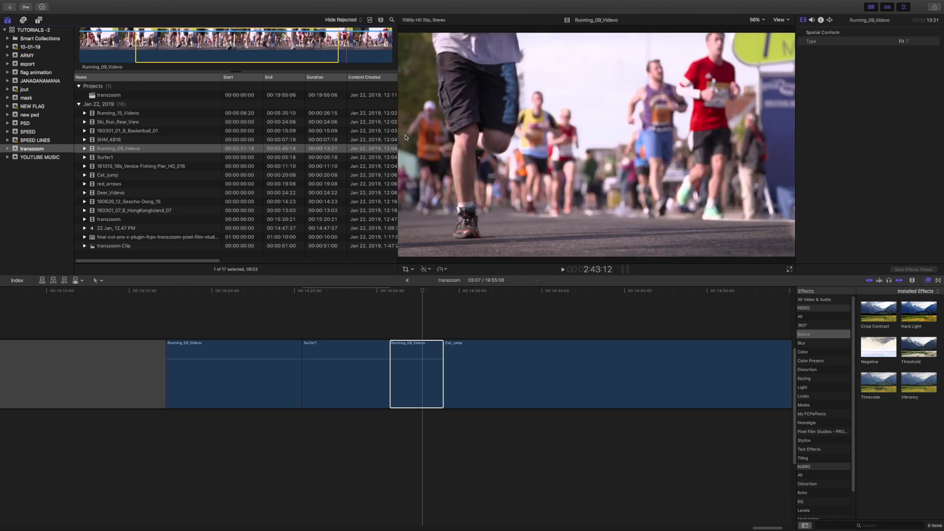
{"action": "left_click", "coordinate": [418, 358]}
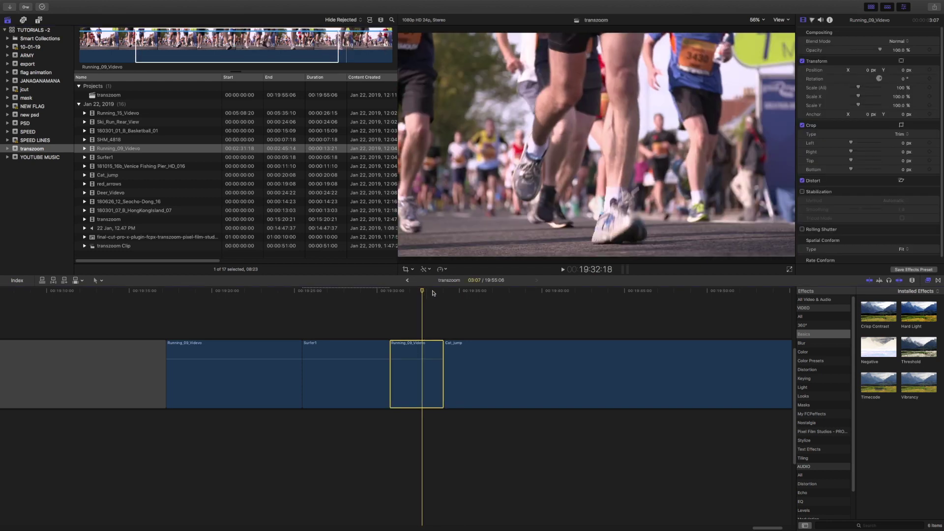
{"action": "left_click_drag", "start_coordinate": [422, 293], "coordinate": [421, 295]}
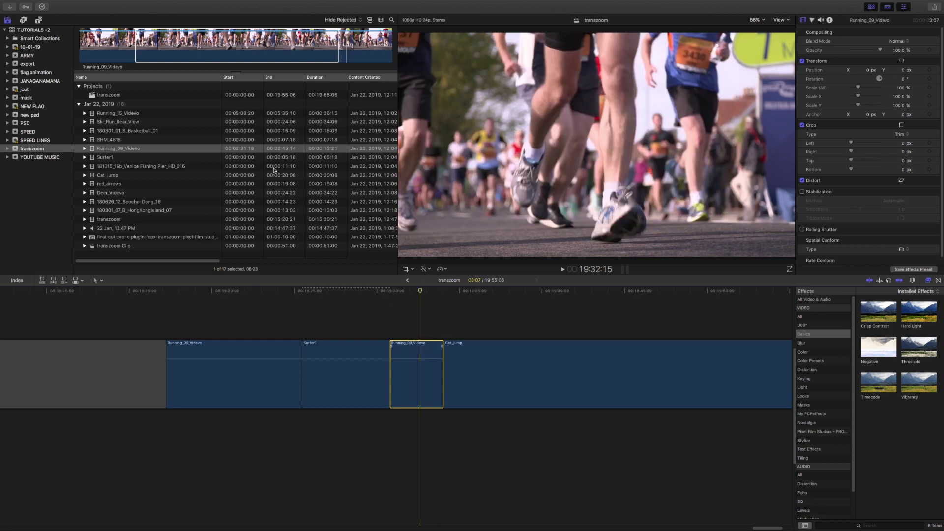
{"action": "left_click", "coordinate": [162, 192]}
Drop the Deer_Videvo browser range onto Running_09_Videvo using Replace from End.
{"action": "left_click", "coordinate": [184, 48]}
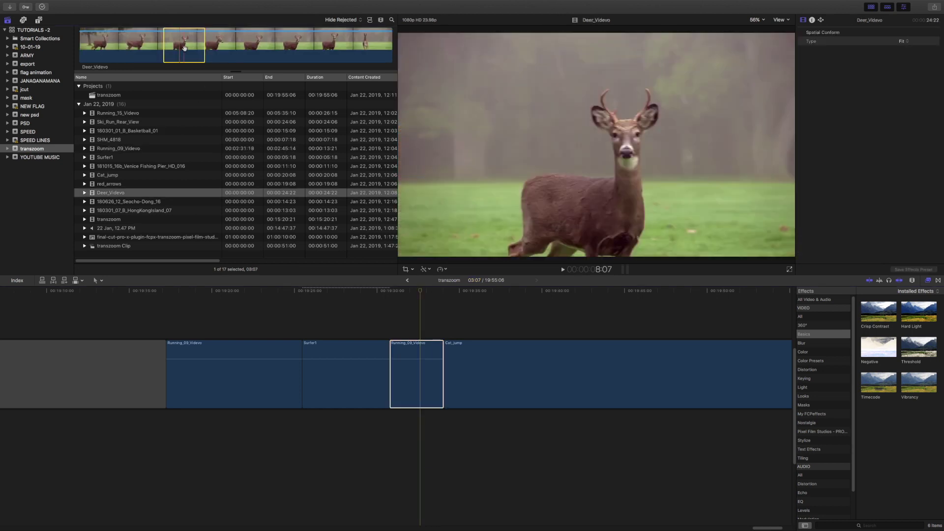
{"action": "mouse_move", "coordinate": [184, 48]}
{"action": "left_mouse_down"}
{"action": "mouse_move", "coordinate": [357, 215]}
{"action": "mouse_move", "coordinate": [415, 344]}
{"action": "mouse_move", "coordinate": [422, 324]}
{"action": "left_mouse_up"}
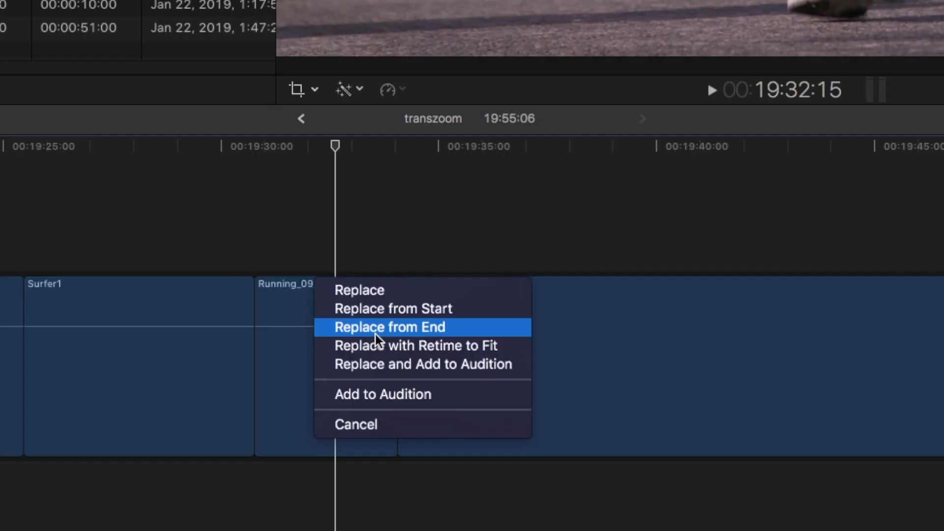
{"action": "left_click", "coordinate": [376, 335]}
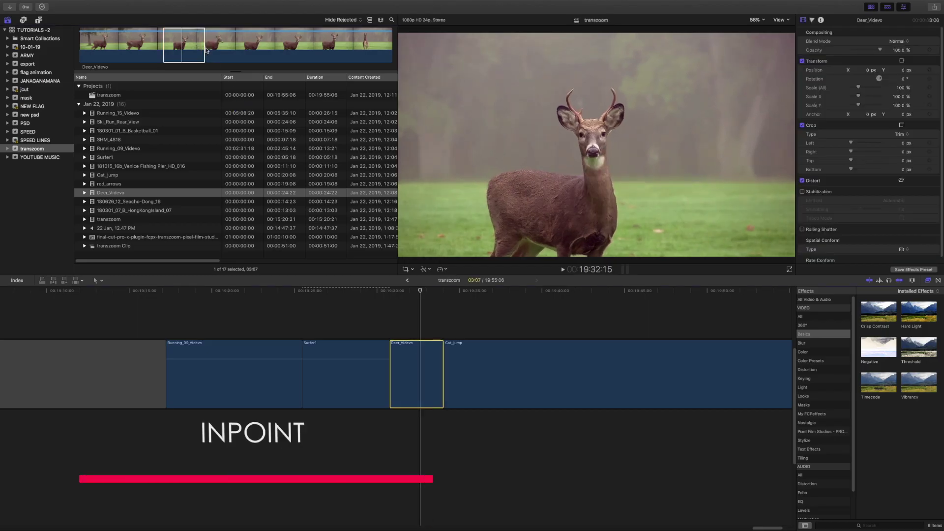
Set in and out points on Deer_Videvo for a 19:05 range.
{"action": "left_click", "coordinate": [204, 49]}
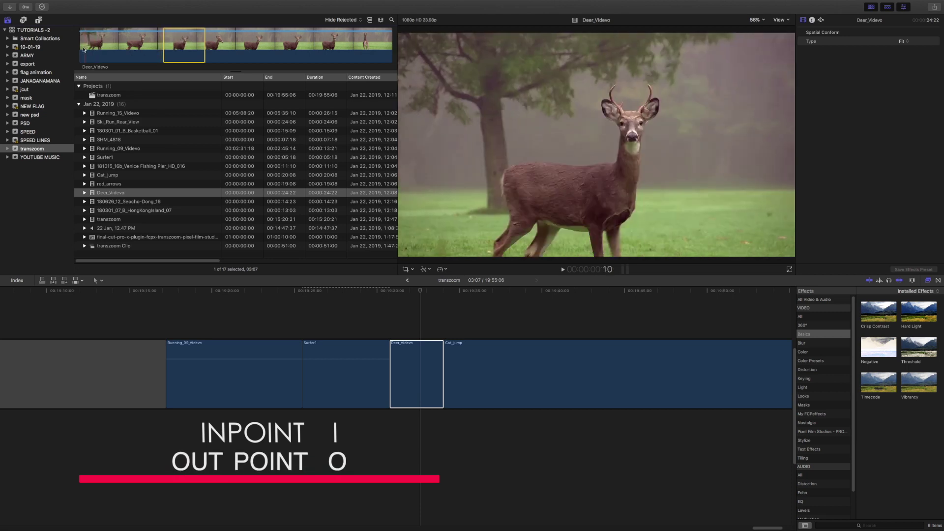
{"action": "key", "text": "i"}
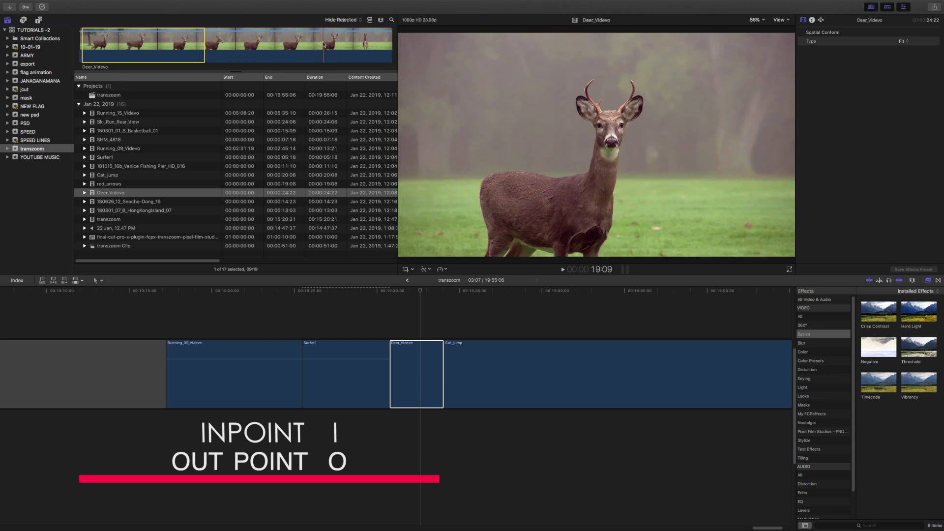
{"action": "key", "text": "o"}
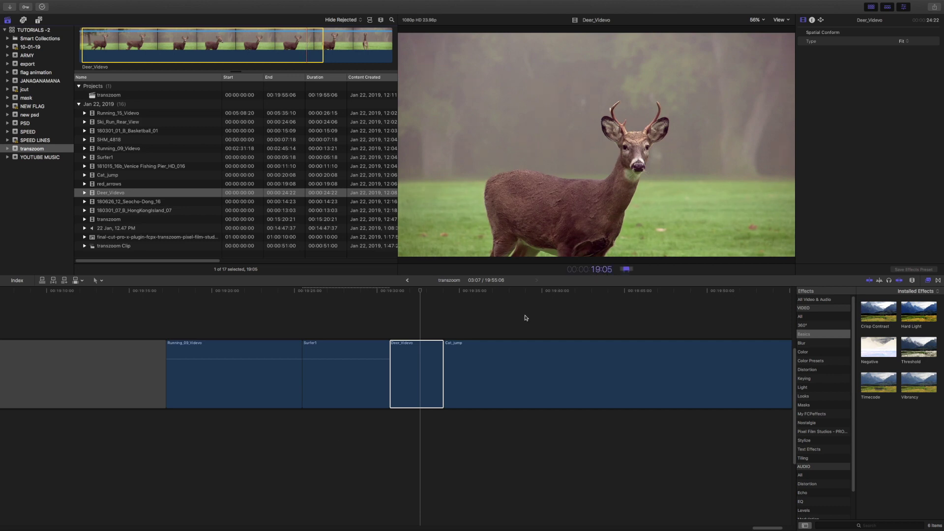
Drop the marked deer range onto the slot's Deer_Videvo clip using Replace from End.
{"action": "left_click", "coordinate": [415, 365]}
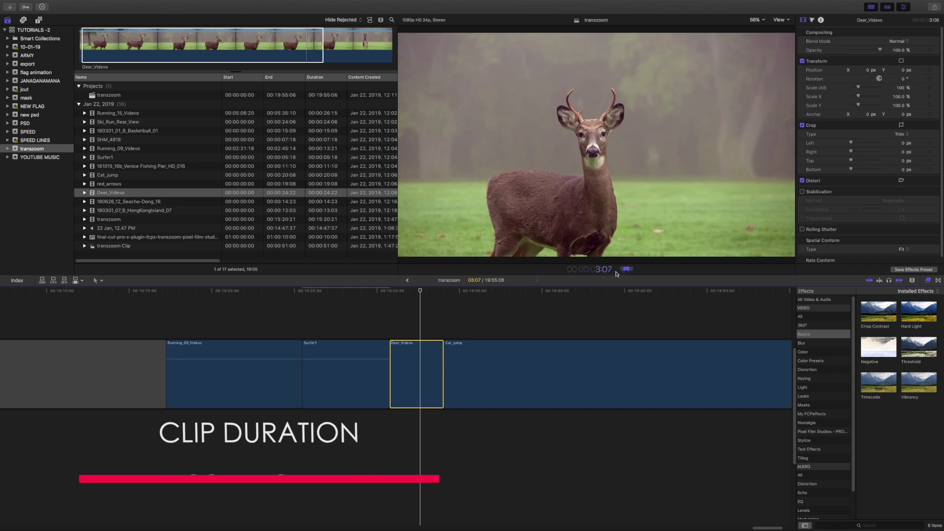
{"action": "left_click", "coordinate": [225, 41]}
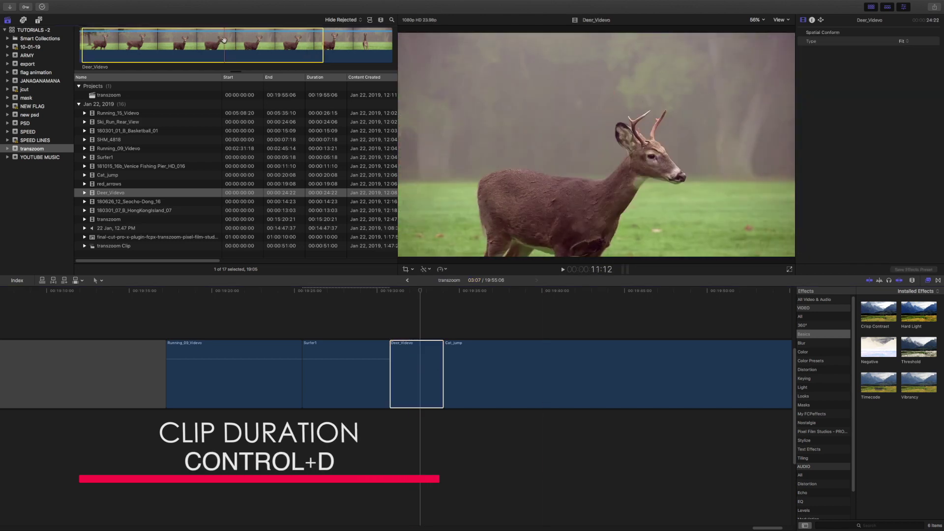
{"action": "left_click", "coordinate": [429, 373]}
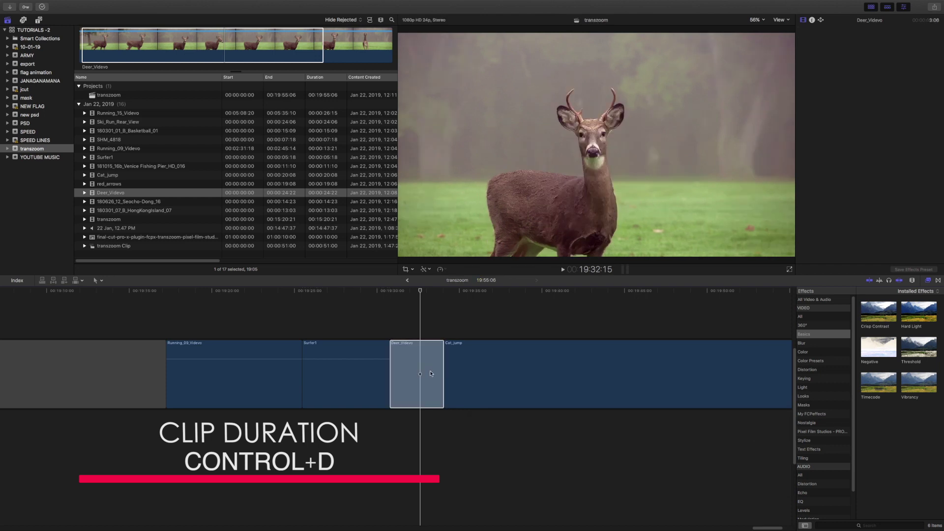
{"action": "left_click_drag", "start_coordinate": [431, 372], "coordinate": [431, 373]}
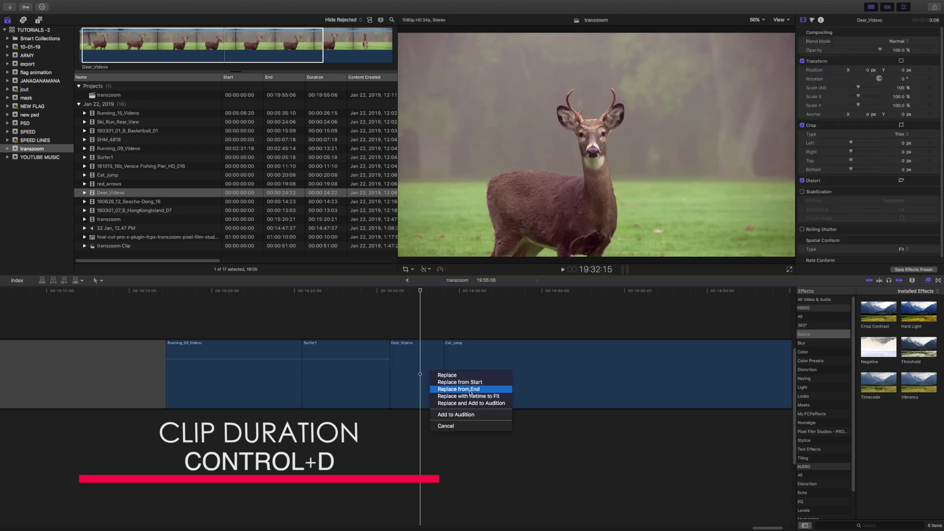
{"action": "left_click", "coordinate": [471, 390]}
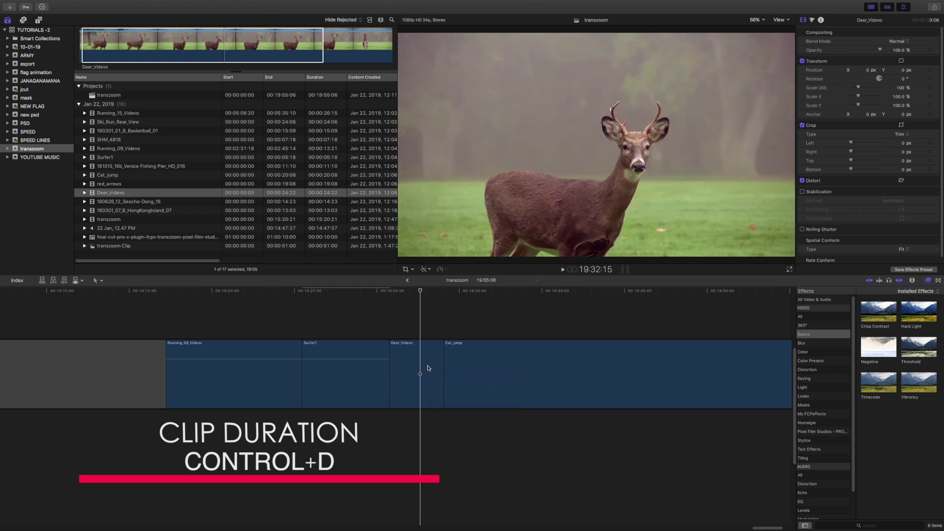
Step the playhead back one frame from the clip's end and reselect the deer clips.
{"action": "left_click", "coordinate": [431, 291]}
{"action": "key", "text": "Left"}
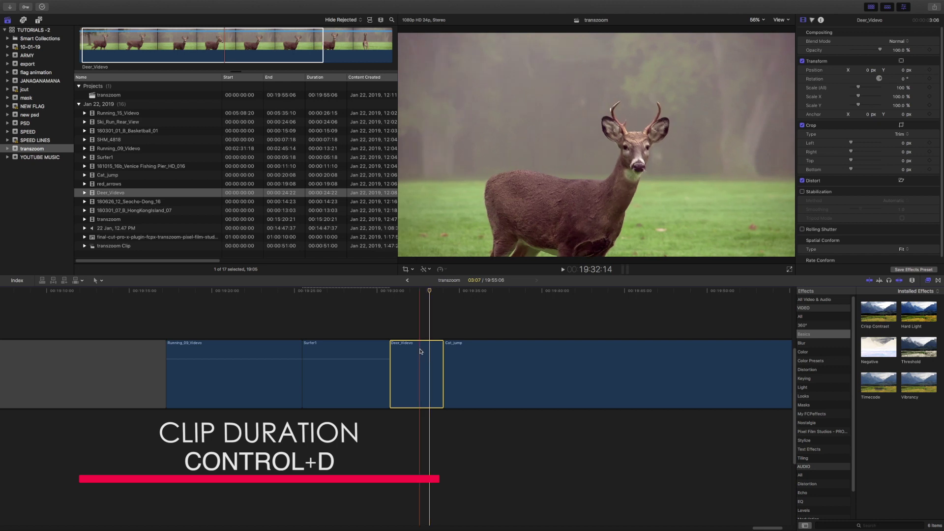
{"action": "left_click", "coordinate": [311, 45]}
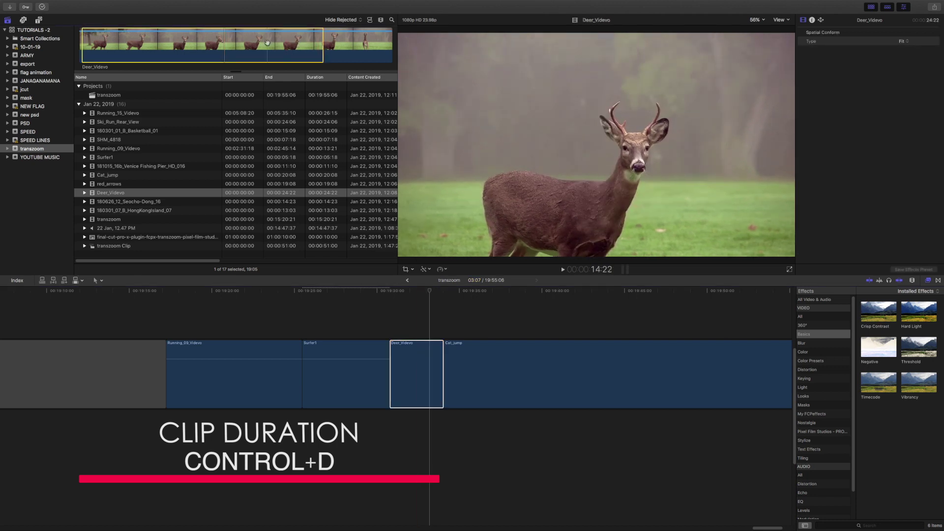
{"action": "left_click", "coordinate": [422, 394]}
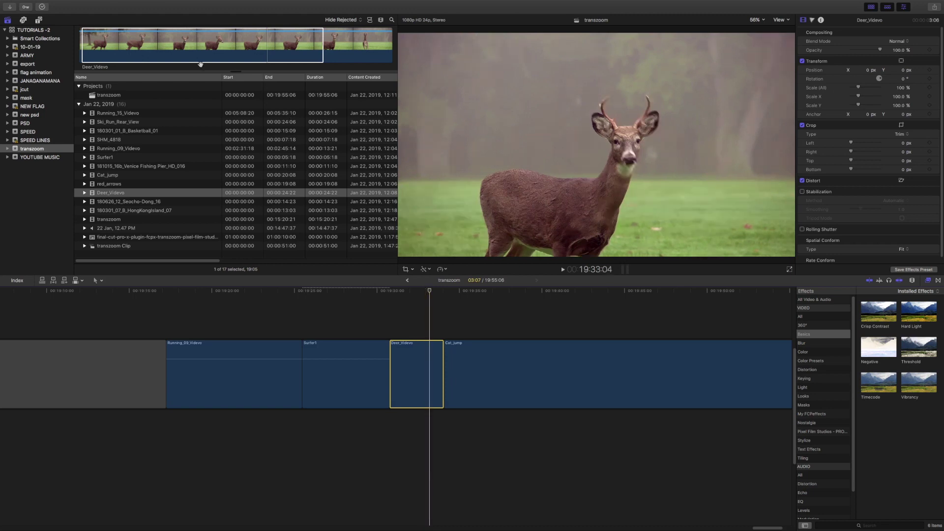
{"action": "left_click", "coordinate": [191, 51]}
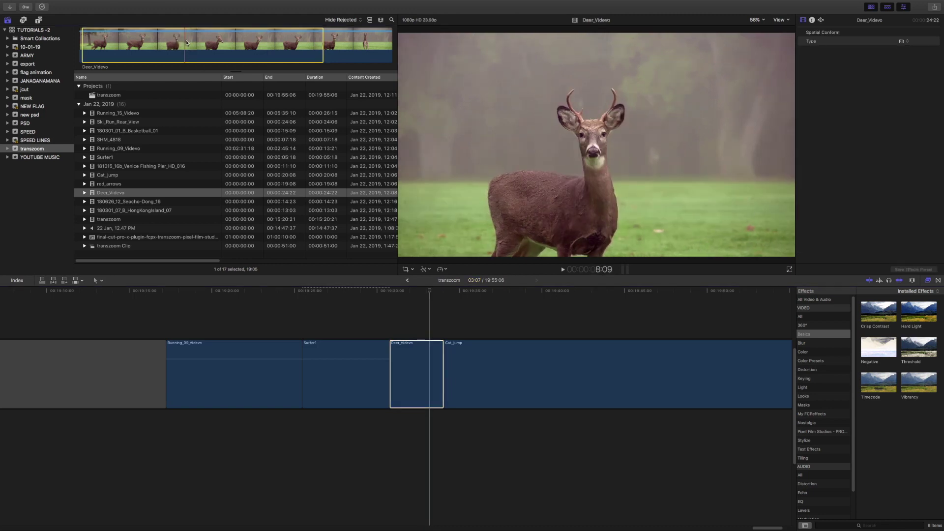
Replace the slot clip with Deer_Videvo, retimed to fit at Fast (584%).
{"action": "left_click_drag", "start_coordinate": [187, 43], "coordinate": [416, 364]}
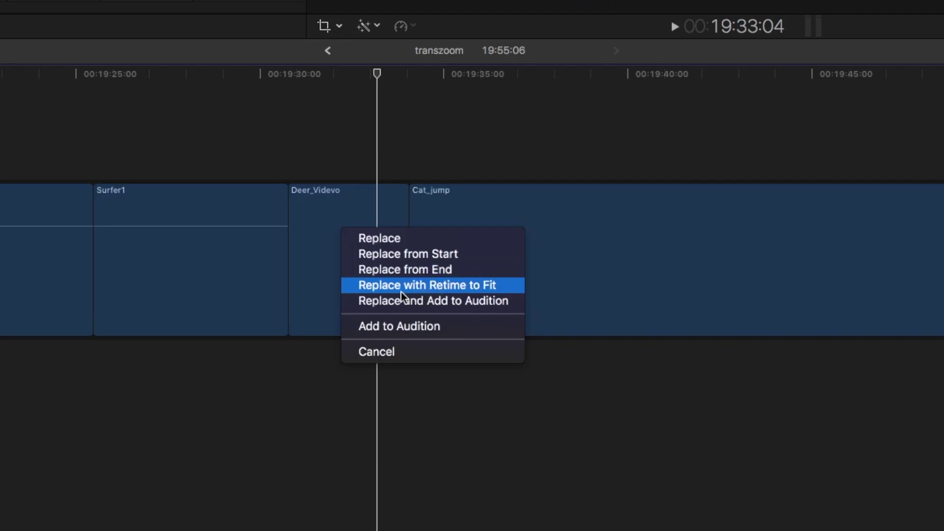
{"action": "left_click", "coordinate": [461, 291]}
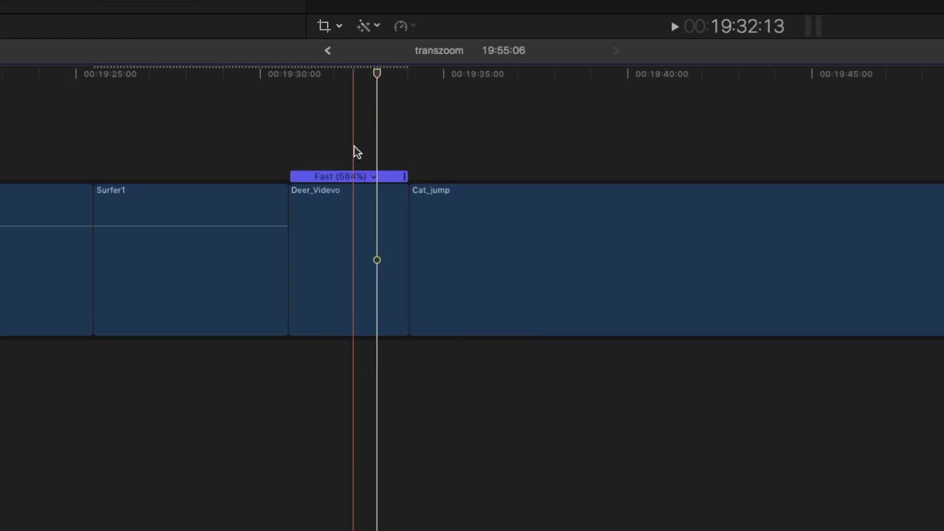
{"action": "left_click", "coordinate": [355, 234]}
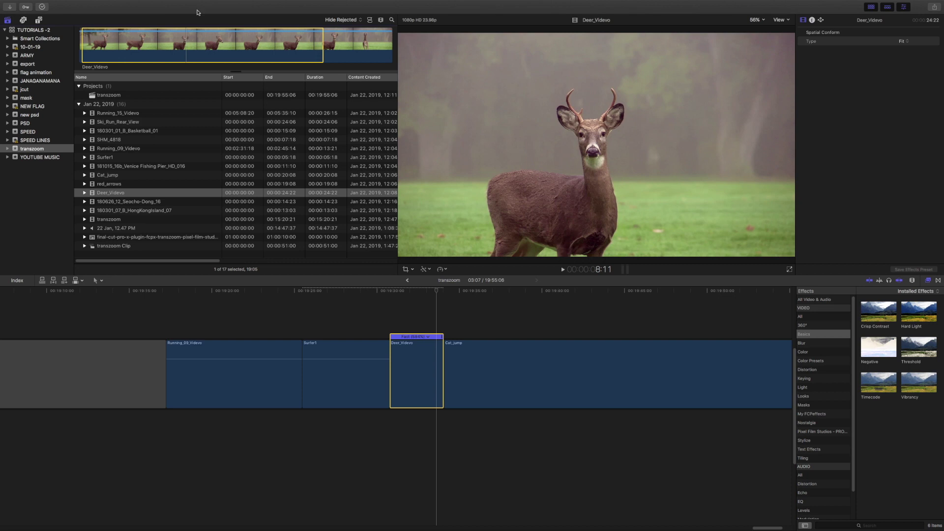
Mark a 9-frame In/Out range in the Deer_Videvo browser filmstrip and confirm its duration.
{"action": "left_click", "coordinate": [298, 51]}
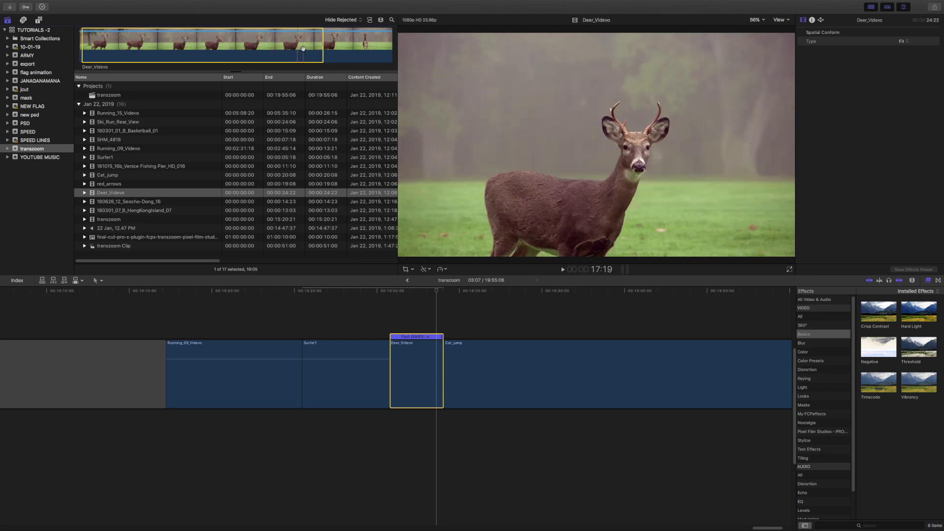
{"action": "key", "text": "i"}
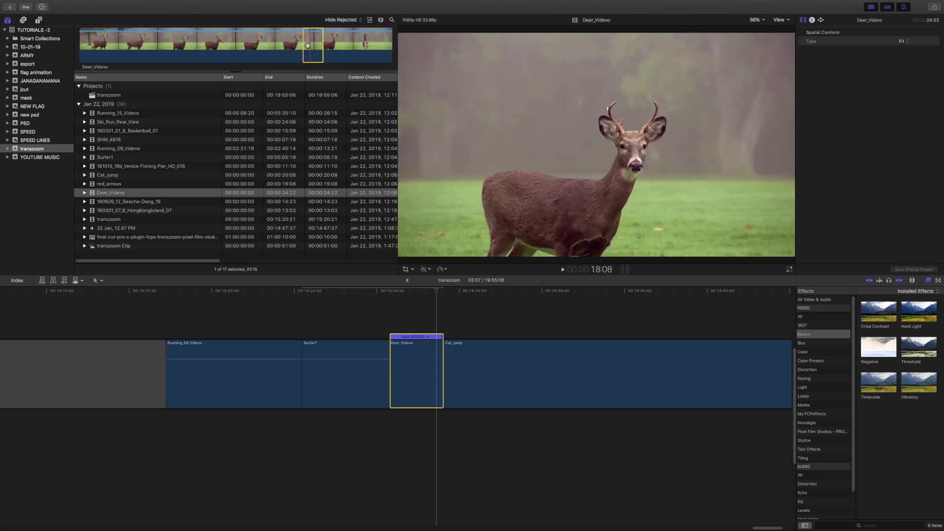
{"action": "key", "text": "o"}
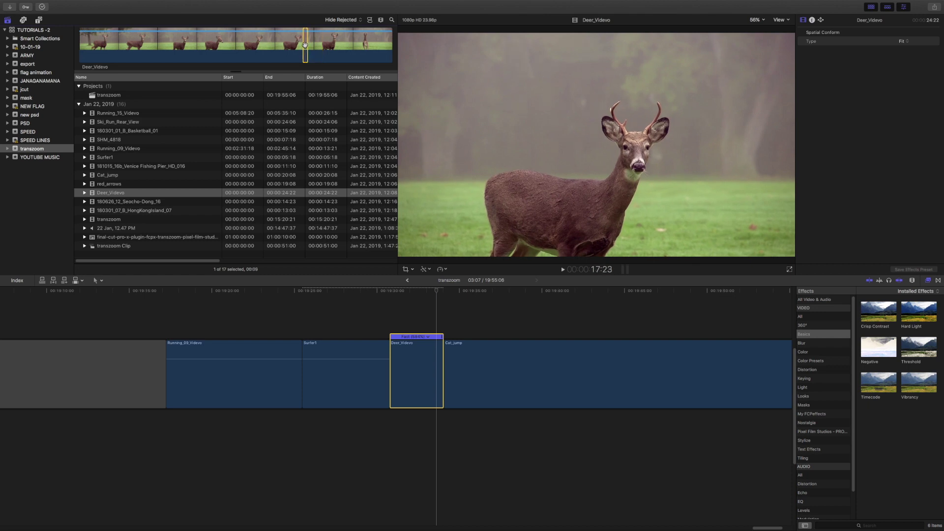
{"action": "key", "text": "ctrl+d"}
{"action": "key", "text": "Return"}
Replace the timeline Deer_Videvo with the 9-frame range, retimed to 11% to fill the slot.
{"action": "left_click_drag", "start_coordinate": [305, 44], "coordinate": [454, 426]}
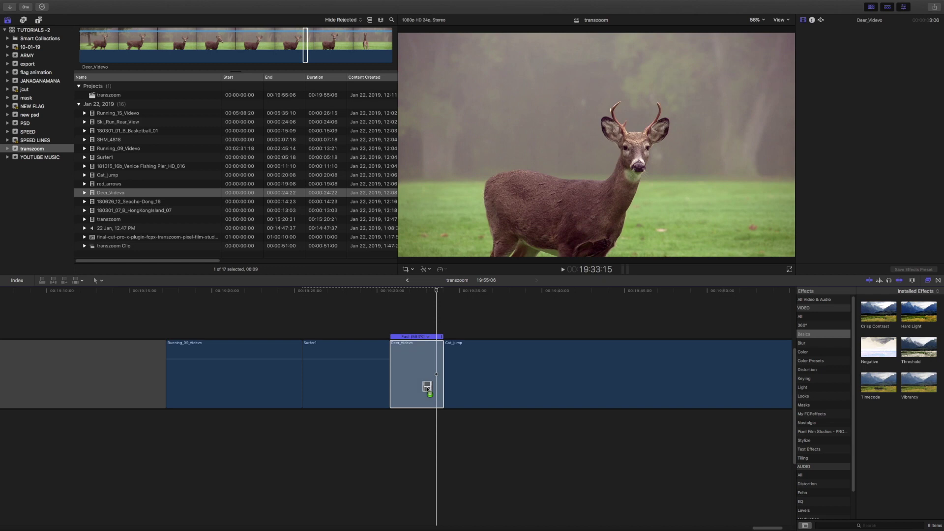
{"action": "left_click_drag", "start_coordinate": [427, 387], "coordinate": [425, 382]}
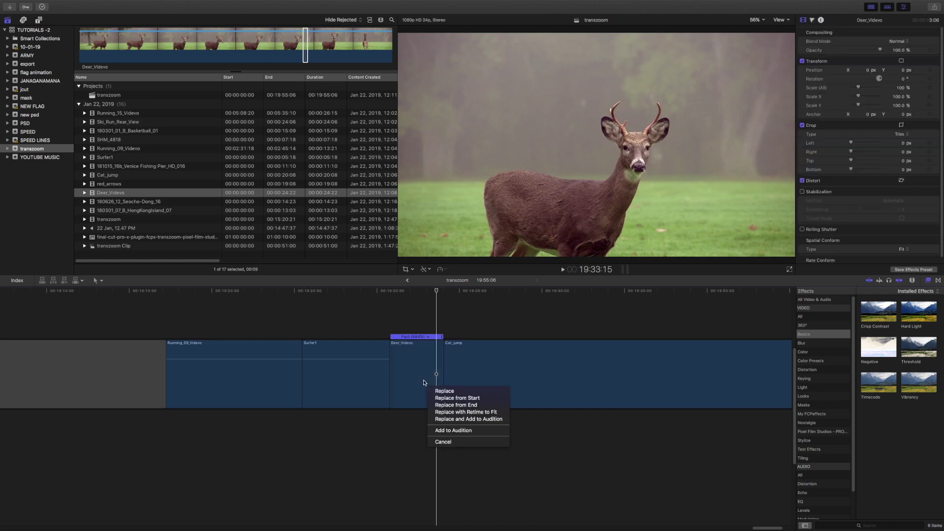
{"action": "left_click", "coordinate": [464, 413]}
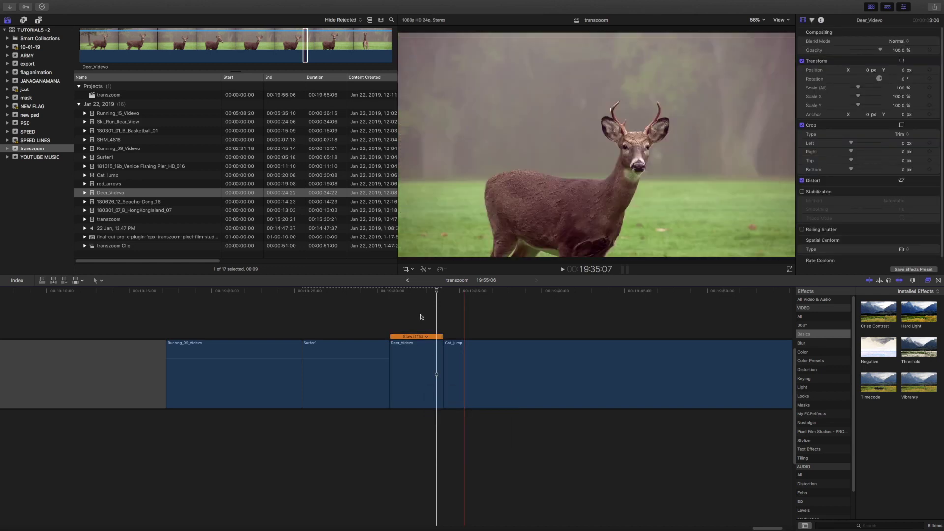
{"action": "left_click", "coordinate": [421, 350]}
Add a browser clip as an audition alternative to the 11% Deer_Videvo, then select 180626_12_Seocho-Dong_16.
{"action": "left_click", "coordinate": [368, 353]}
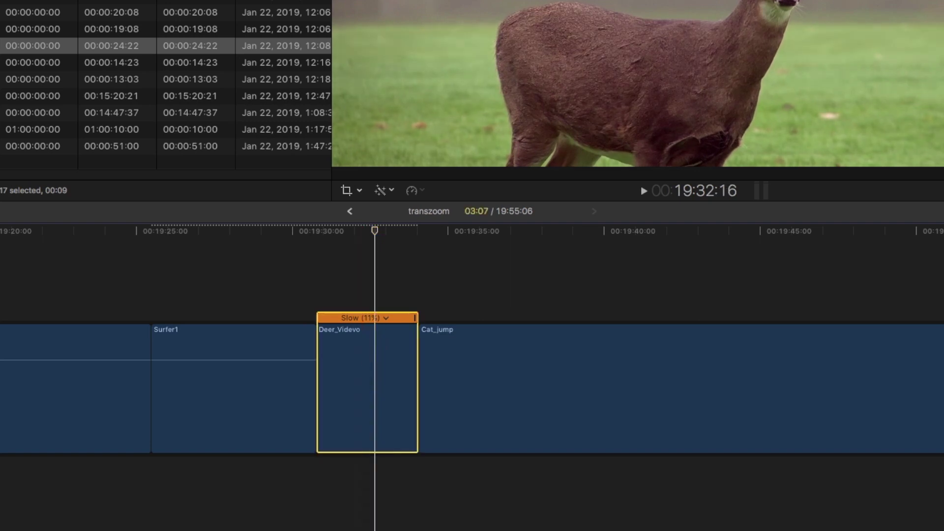
{"action": "left_click_drag", "start_coordinate": [113, 45], "coordinate": [375, 389]}
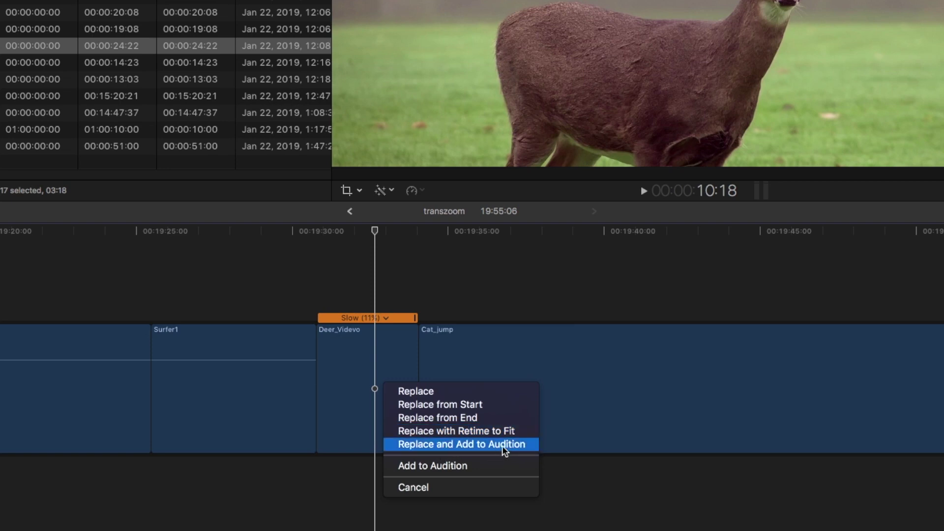
{"action": "left_click", "coordinate": [522, 466]}
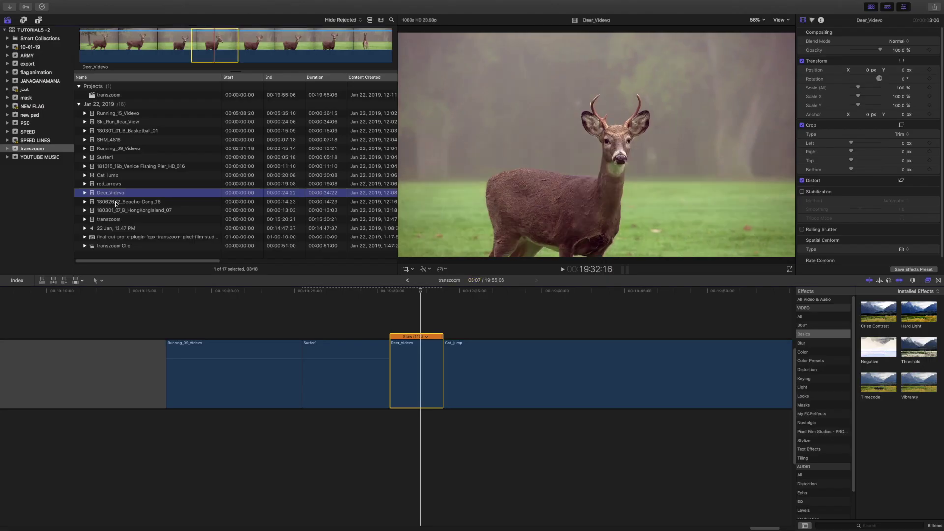
{"action": "key", "text": "Down"}
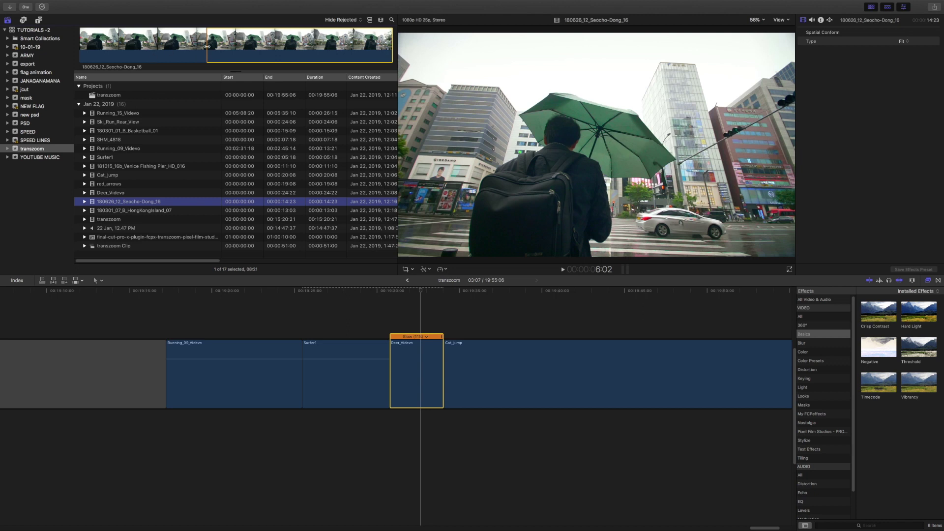
Skim the Seocho-Dong_16 filmstrip and set the range's Out point at the playhead.
{"action": "left_click", "coordinate": [257, 48]}
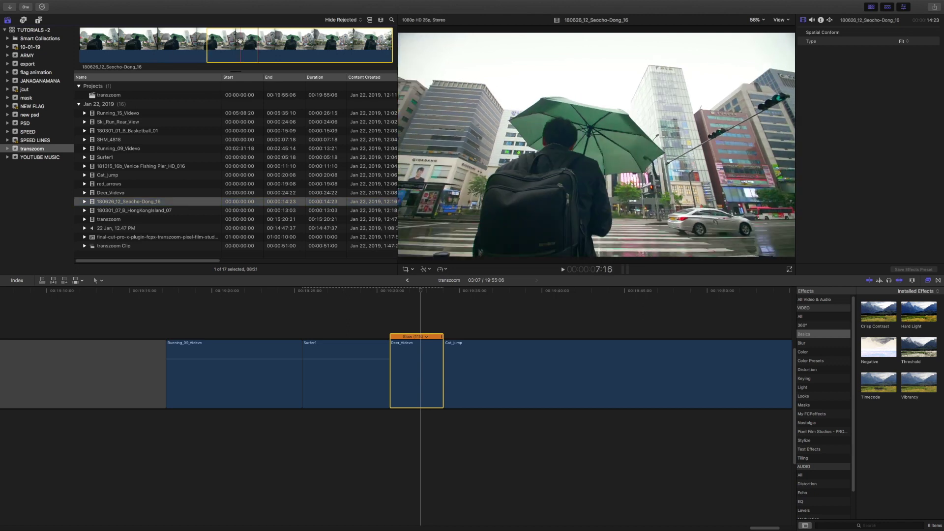
{"action": "left_click", "coordinate": [408, 327]}
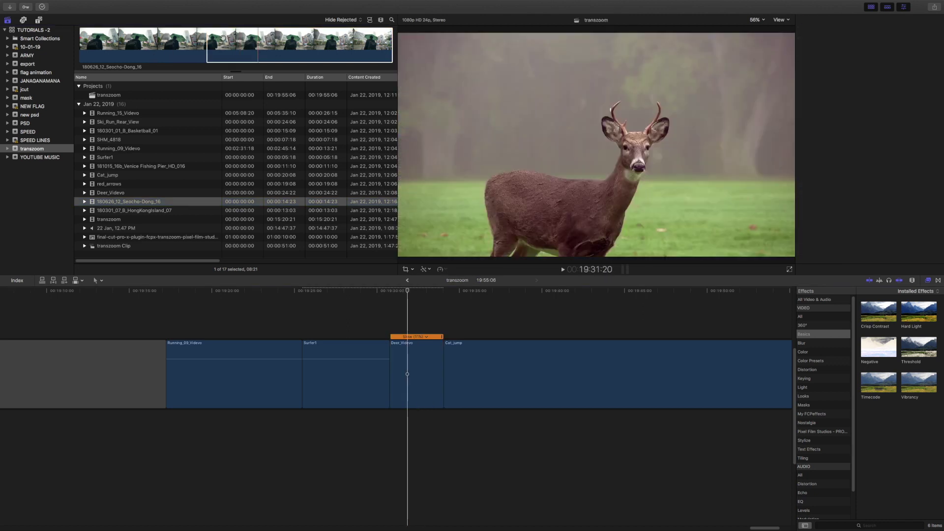
{"action": "left_click", "coordinate": [272, 50]}
{"action": "key", "text": "o"}
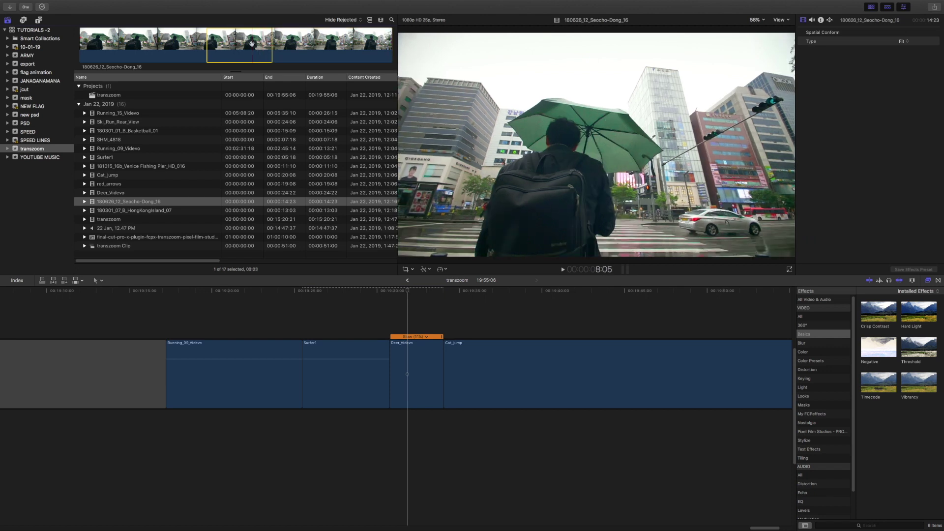
Drop the Seocho-Dong range onto Deer_Videvo using Replace and Add to Audition.
{"action": "left_click_drag", "start_coordinate": [245, 49], "coordinate": [417, 374]}
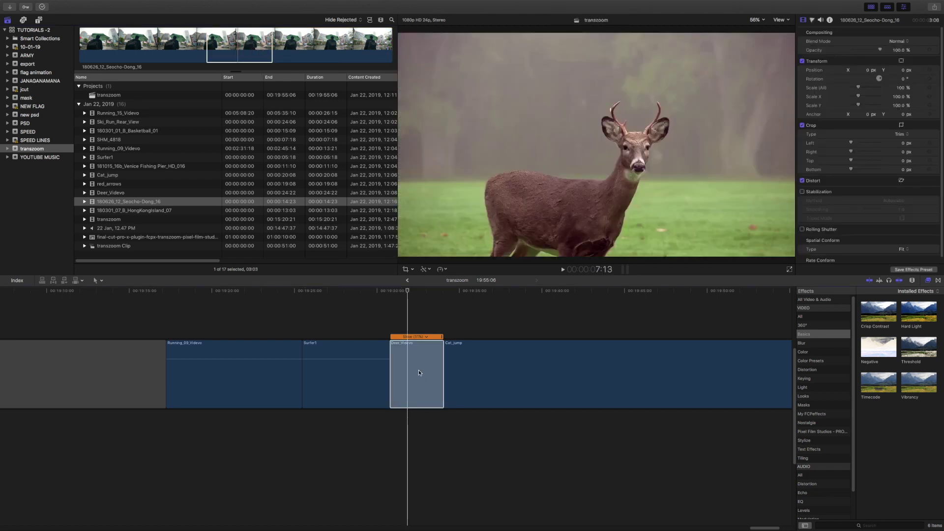
{"action": "left_click_drag", "start_coordinate": [418, 373], "coordinate": [418, 372]}
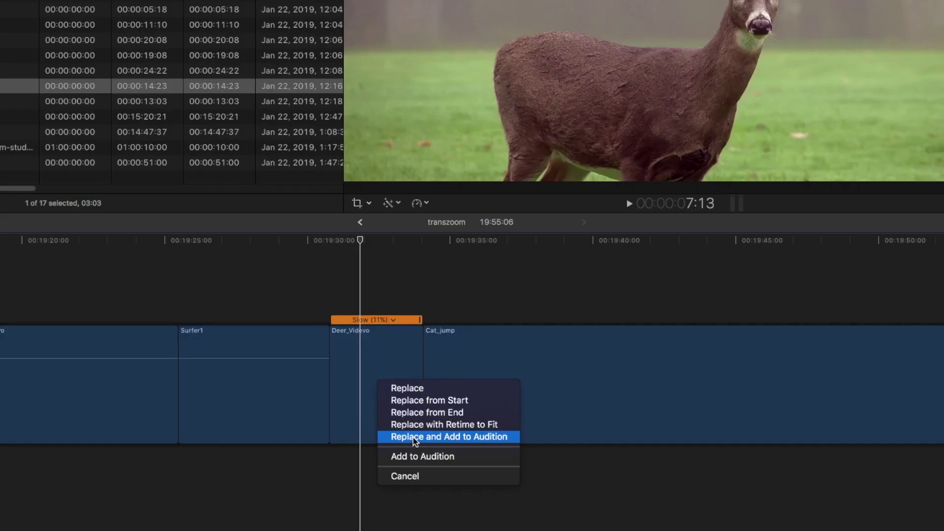
{"action": "left_click", "coordinate": [413, 438]}
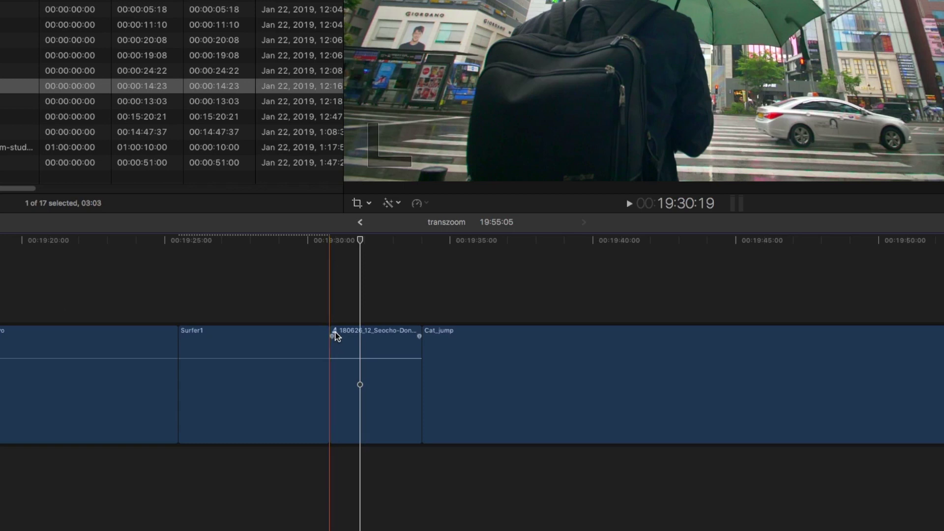
Compare the audition picks, trying Deer_Videvo but keeping Seocho-Dong as the pick.
{"action": "left_click", "coordinate": [334, 332]}
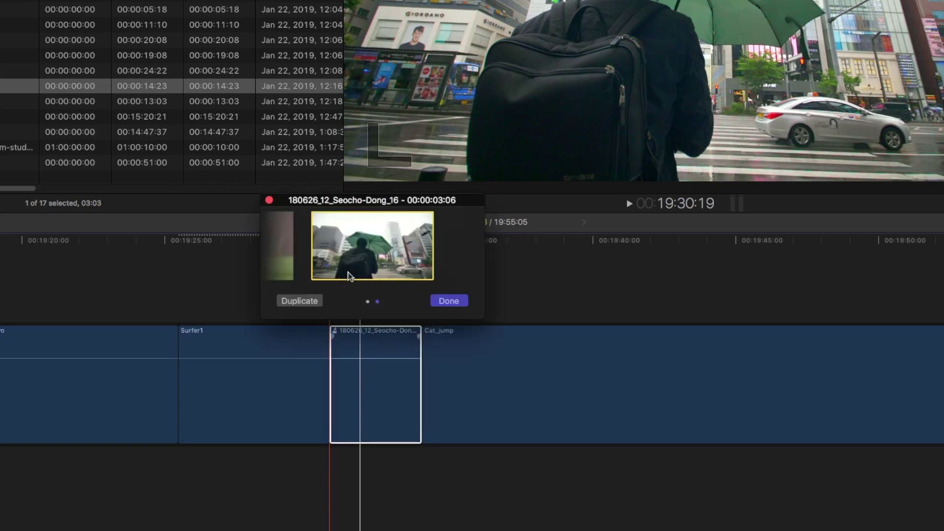
{"action": "key", "text": "space"}
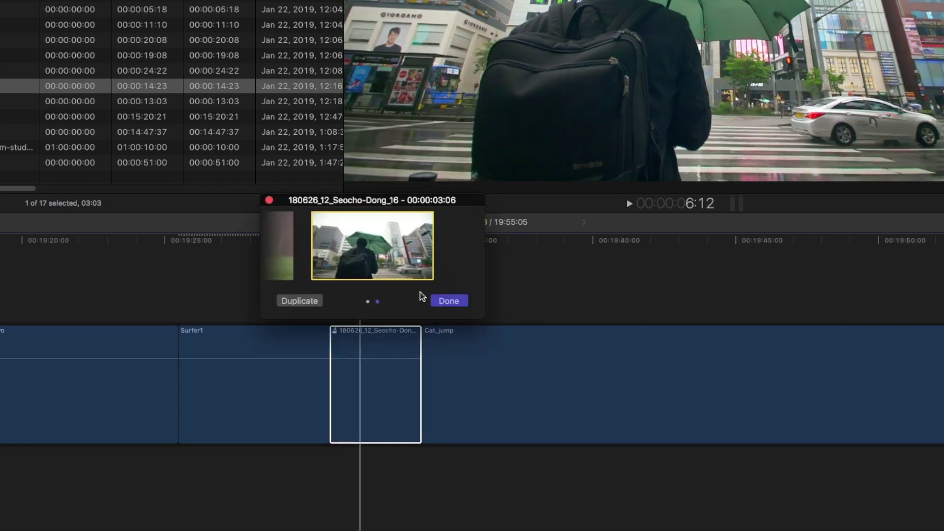
{"action": "left_click", "coordinate": [277, 249]}
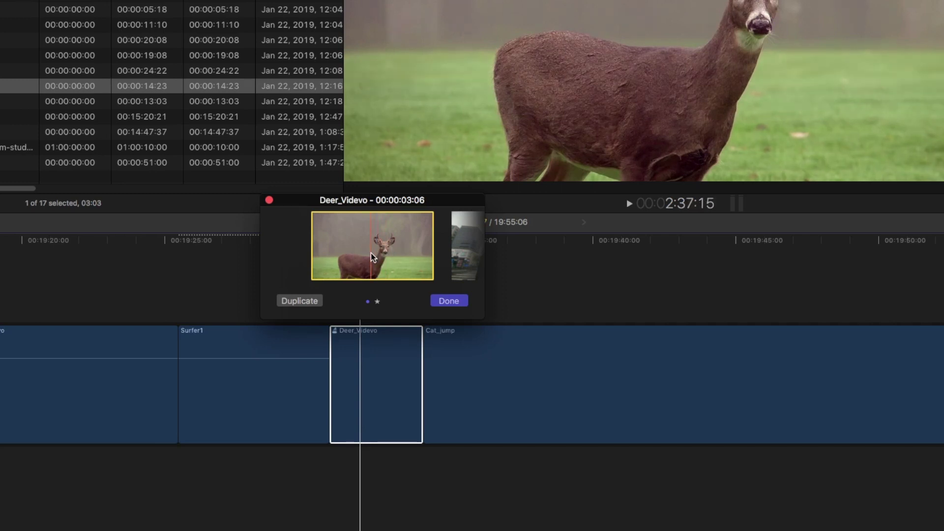
{"action": "left_click", "coordinate": [465, 250]}
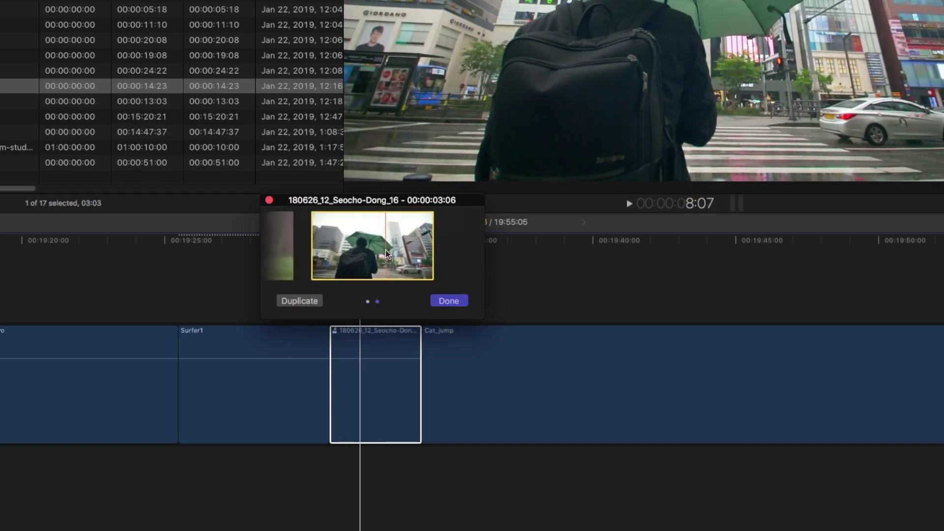
{"action": "key", "text": "Return"}
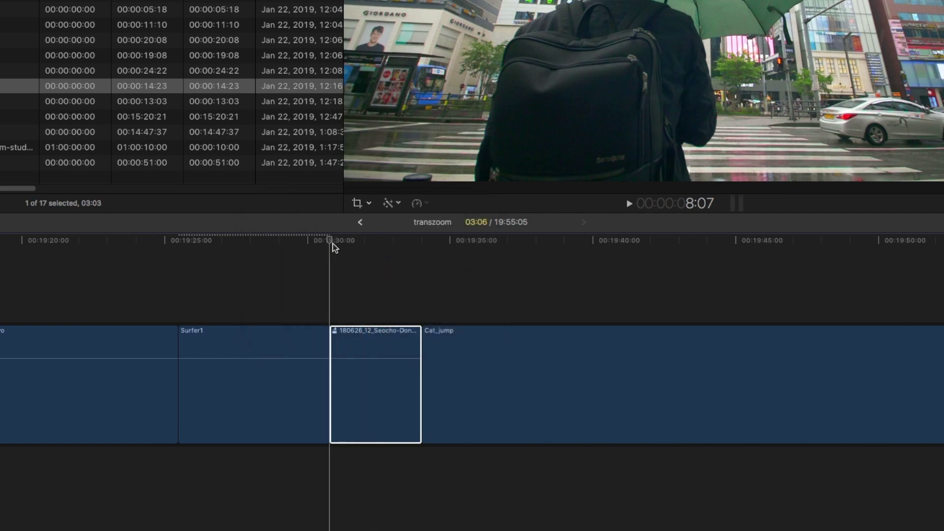
Play back the timeline, then switch the audition pick to Deer_Videvo and click Done.
{"action": "key", "text": "space"}
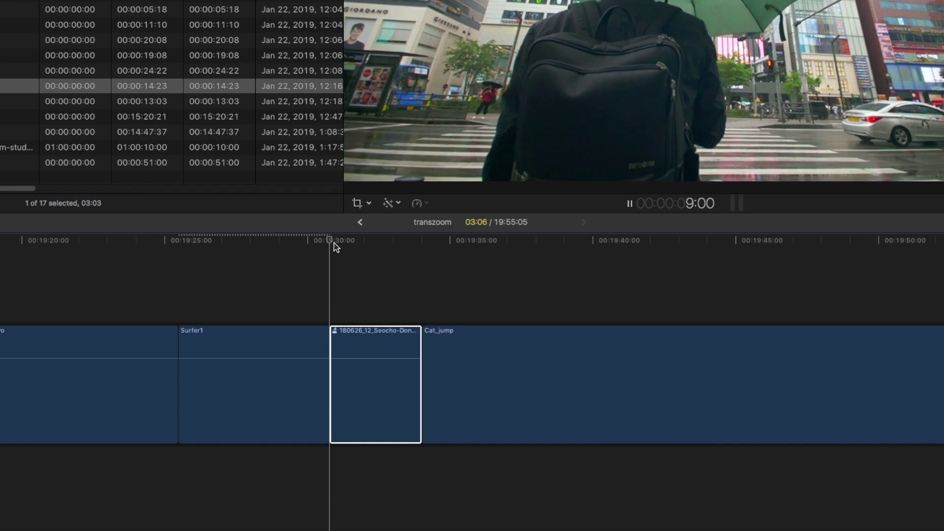
{"action": "key", "text": "space"}
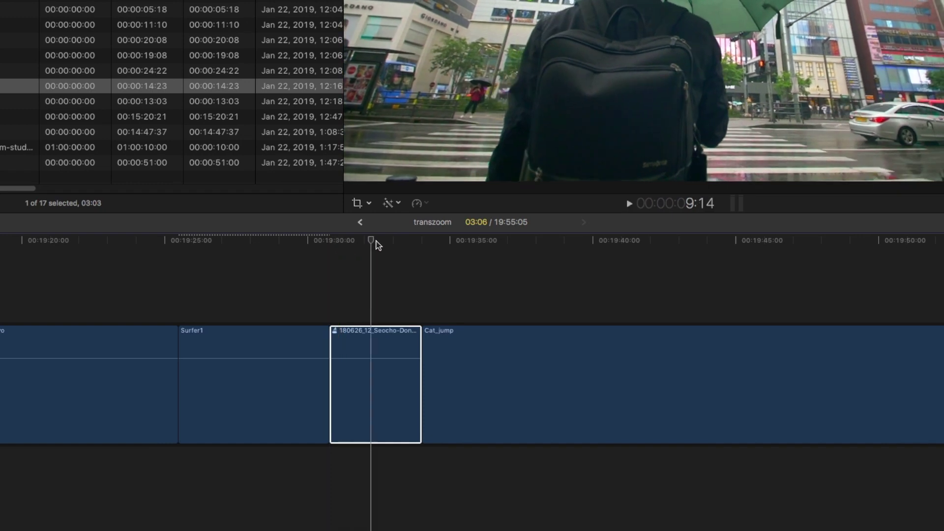
{"action": "left_click_drag", "start_coordinate": [400, 241], "coordinate": [365, 241]}
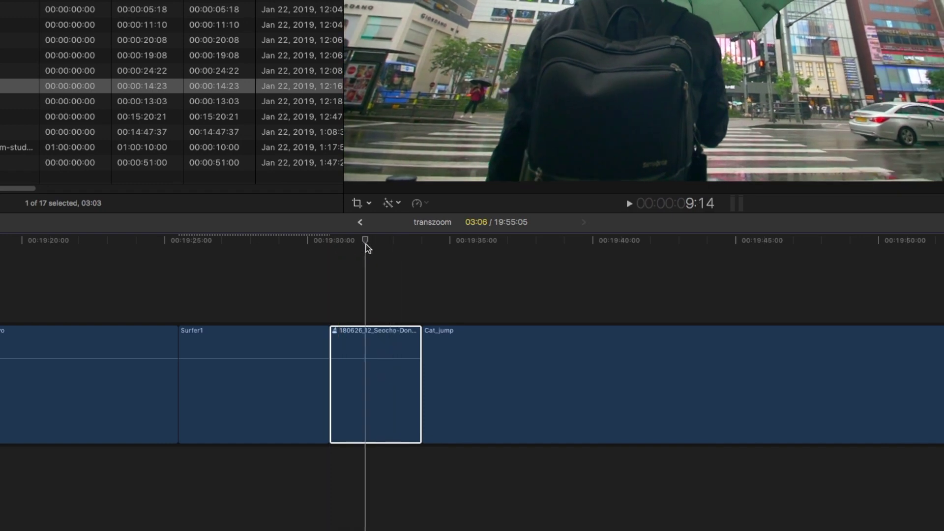
{"action": "left_click", "coordinate": [335, 333]}
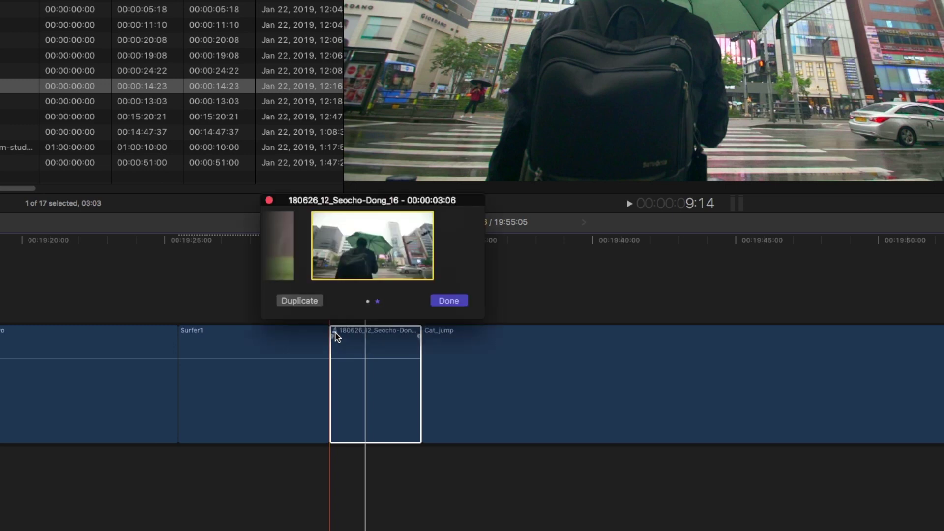
{"action": "left_click", "coordinate": [277, 246]}
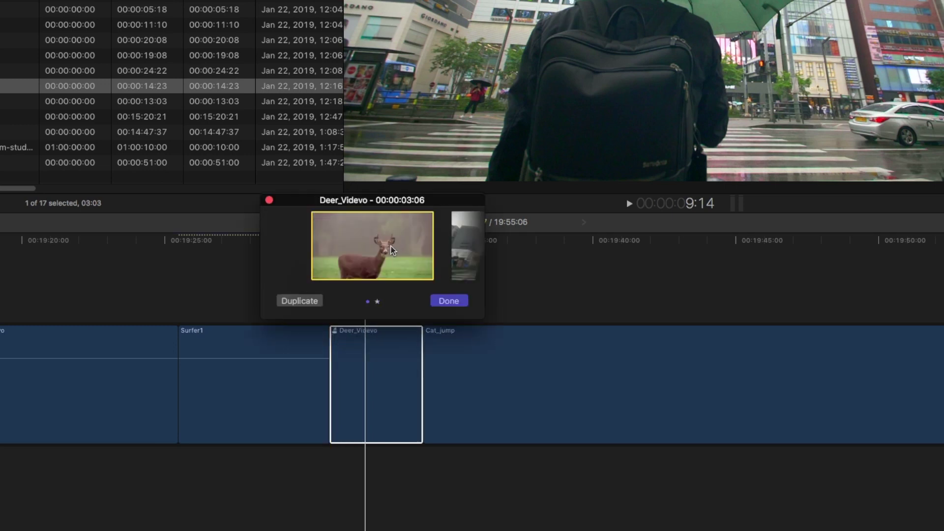
{"action": "left_click", "coordinate": [343, 282]}
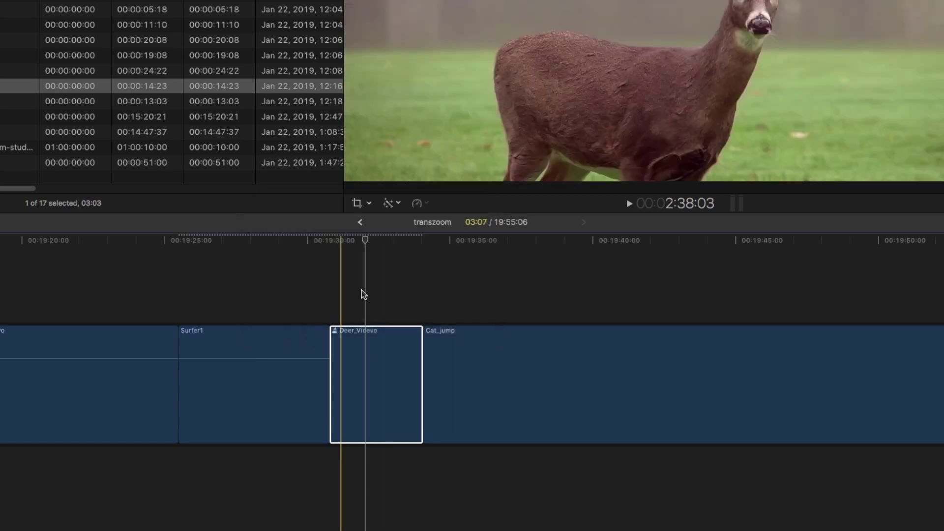
Play the edited section, then select Deer_Videvo and open its Audition window.
{"action": "left_click", "coordinate": [332, 265]}
{"action": "key", "text": "space"}
{"action": "key", "text": "space"}
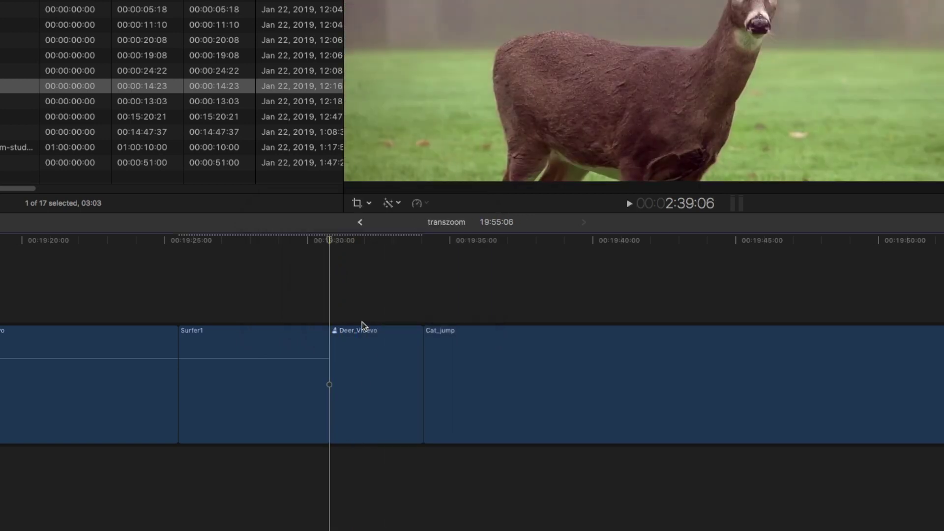
{"action": "left_click", "coordinate": [357, 337]}
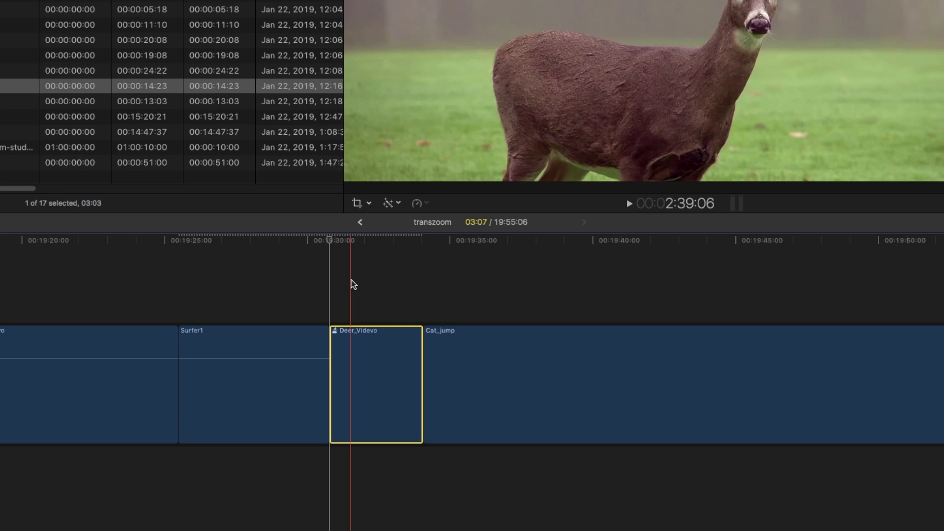
{"action": "left_click", "coordinate": [351, 280]}
{"action": "left_click", "coordinate": [356, 341]}
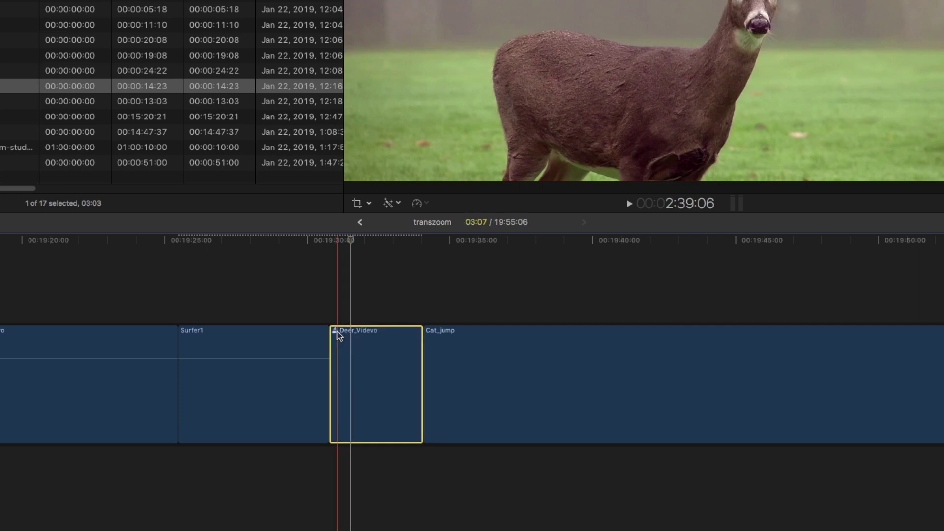
{"action": "left_click", "coordinate": [336, 332]}
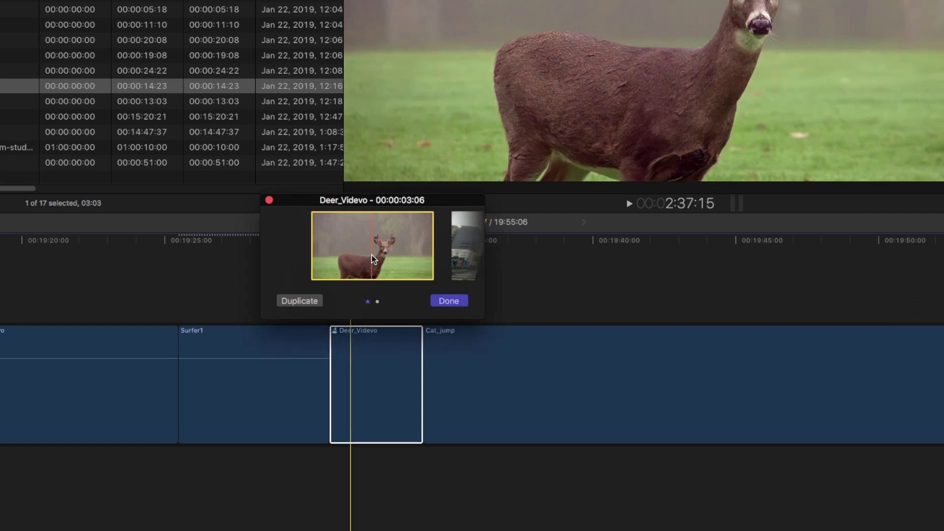
Switch the audition pick back to 180626_12_Seocho-Dong_16 and close the Audition window.
{"action": "key", "text": "Return"}
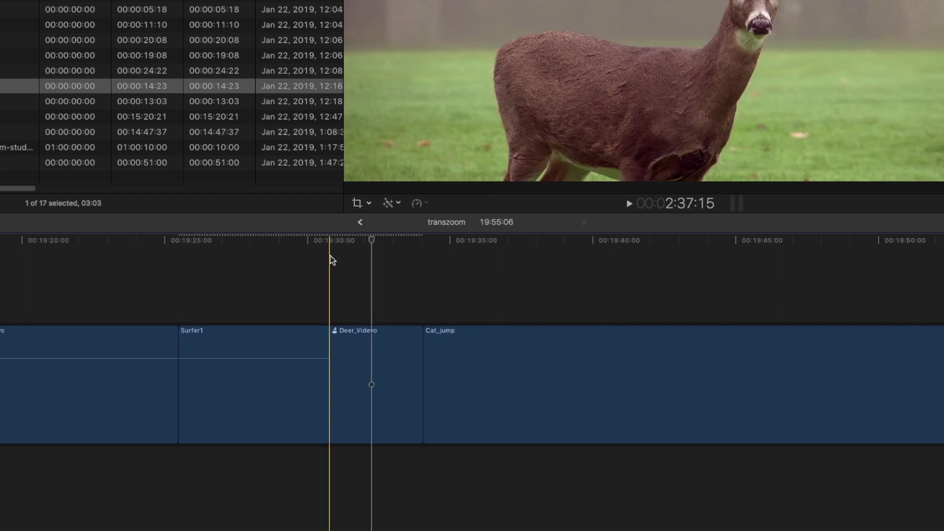
{"action": "left_click", "coordinate": [379, 237]}
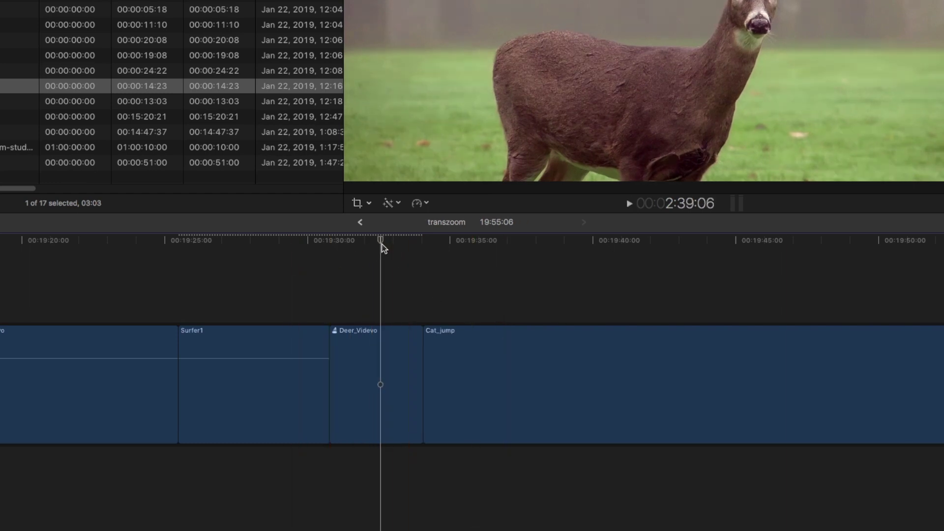
{"action": "left_click", "coordinate": [336, 331]}
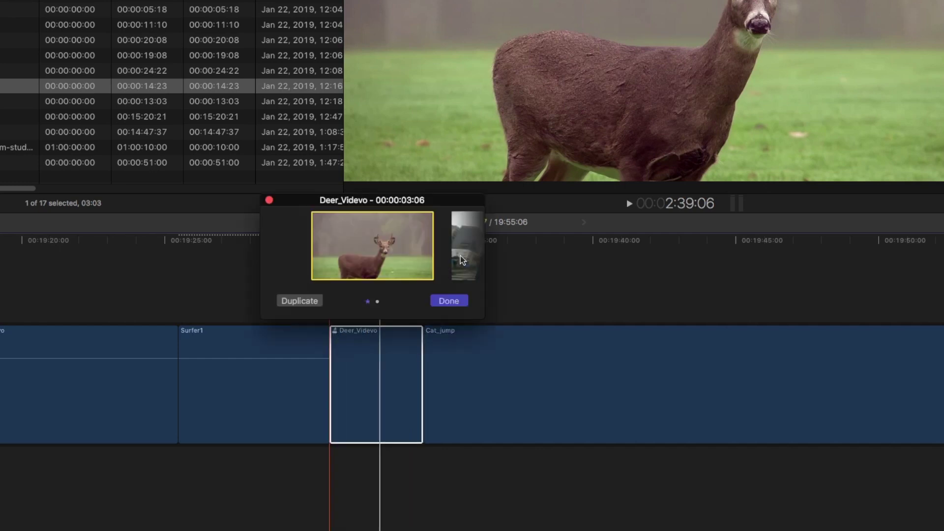
{"action": "left_click", "coordinate": [463, 252]}
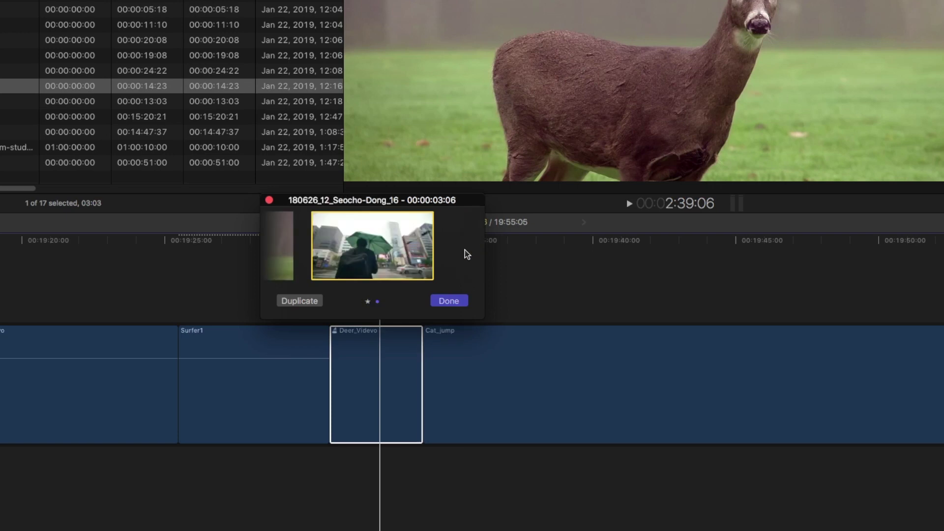
{"action": "key", "text": "Return"}
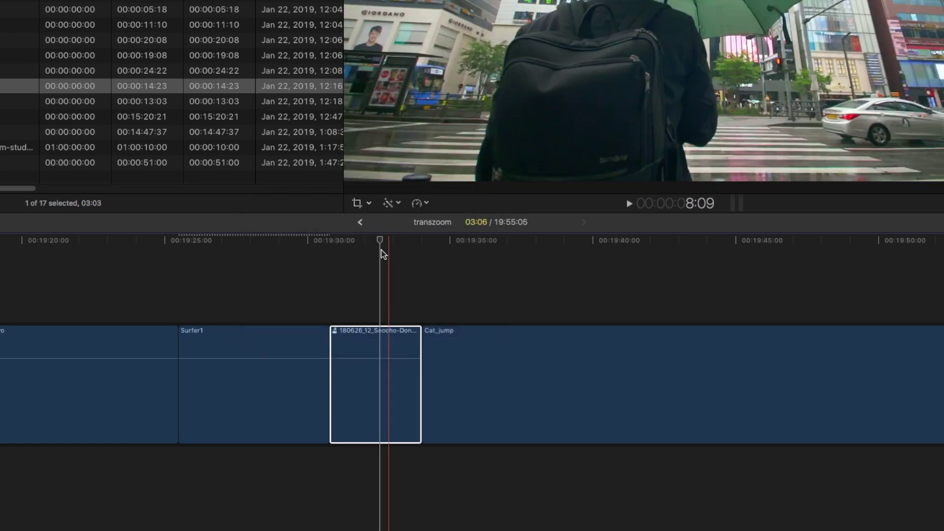
Play the street clip, then duplicate it as a third pick, 'Seocho-Dong_16 - copy 1'.
{"action": "left_click", "coordinate": [336, 256]}
{"action": "key", "text": "space"}
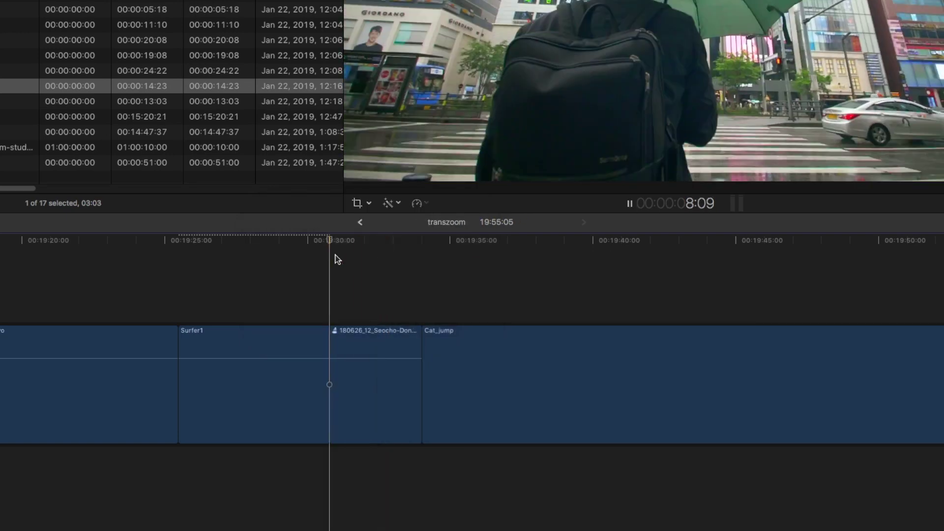
{"action": "key", "text": "space"}
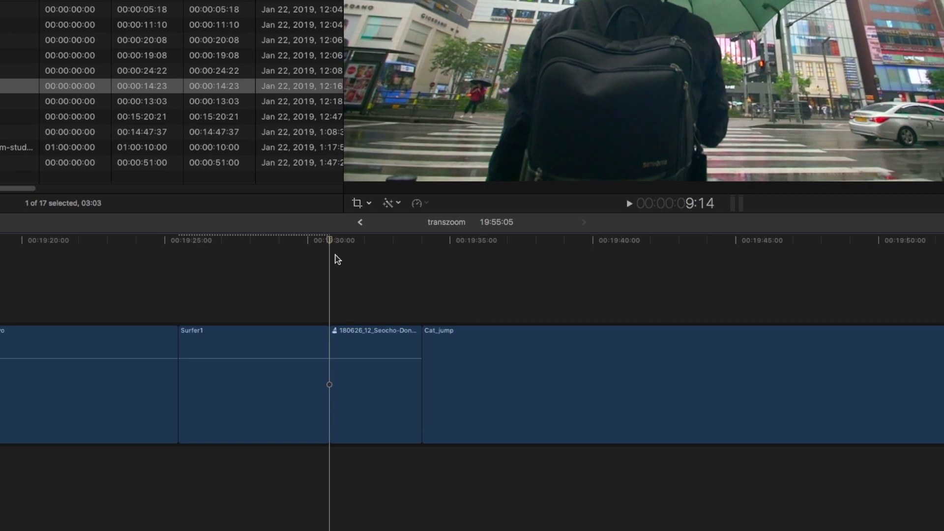
{"action": "left_click", "coordinate": [336, 331]}
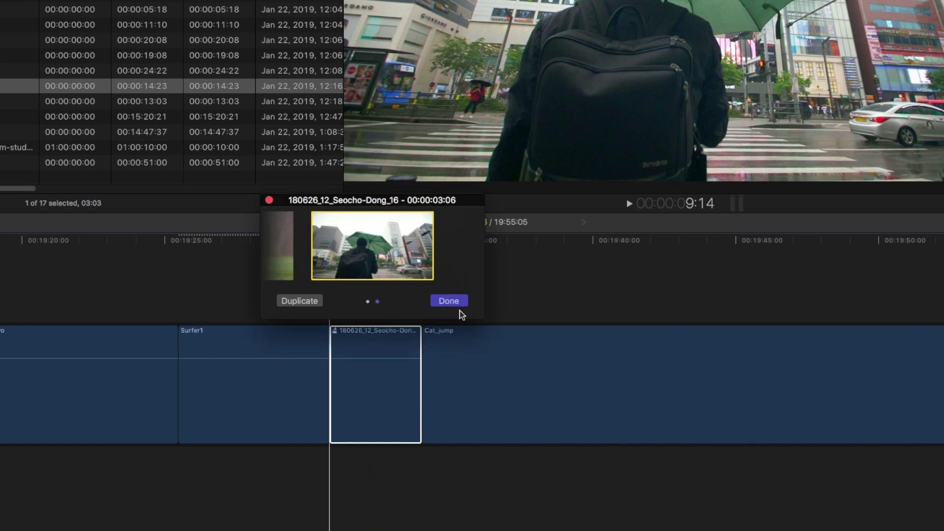
{"action": "left_click", "coordinate": [305, 301]}
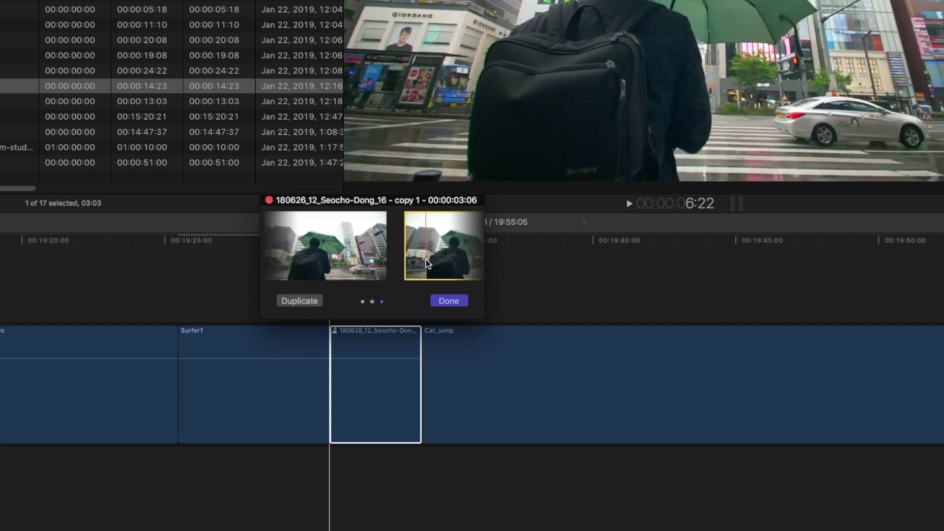
Keep the original 180626_12_Seocho-Dong_16 as the pick, click Done, and reopen the audition.
{"action": "left_click", "coordinate": [347, 261]}
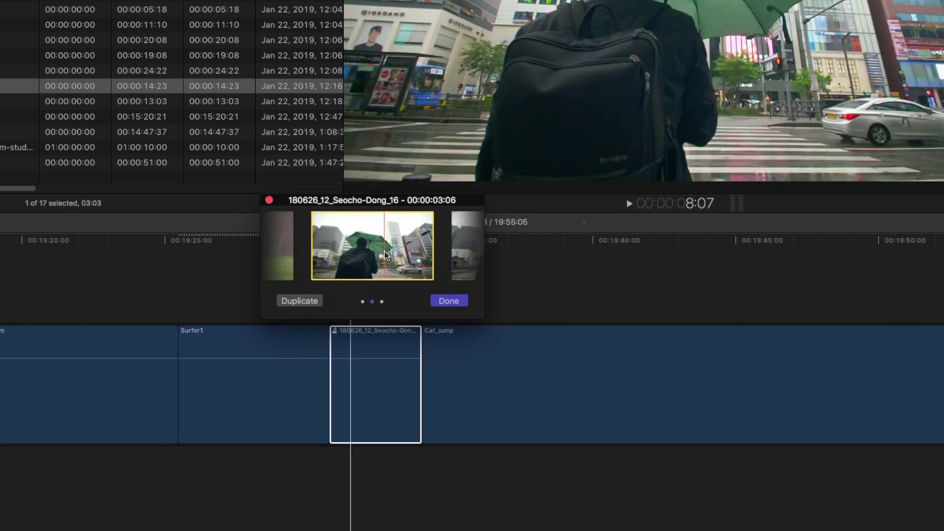
{"action": "left_click", "coordinate": [449, 301]}
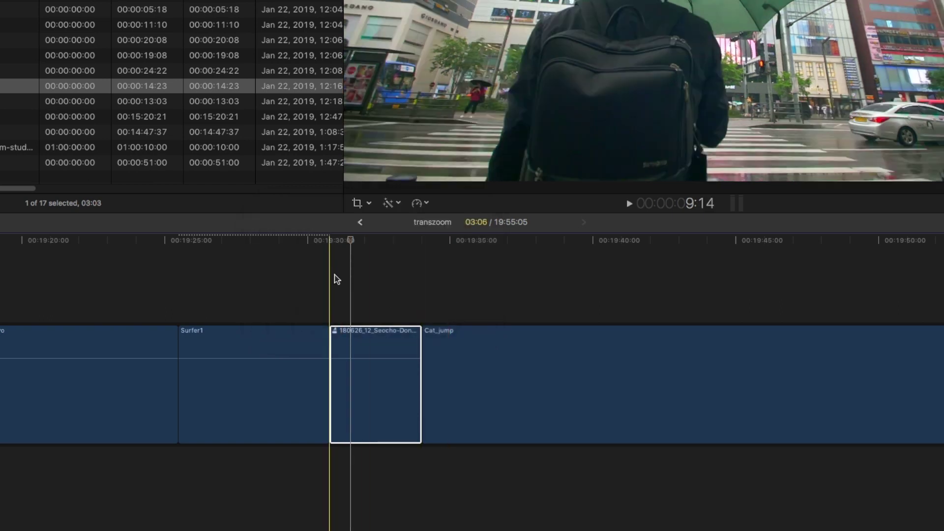
{"action": "left_click", "coordinate": [335, 333]}
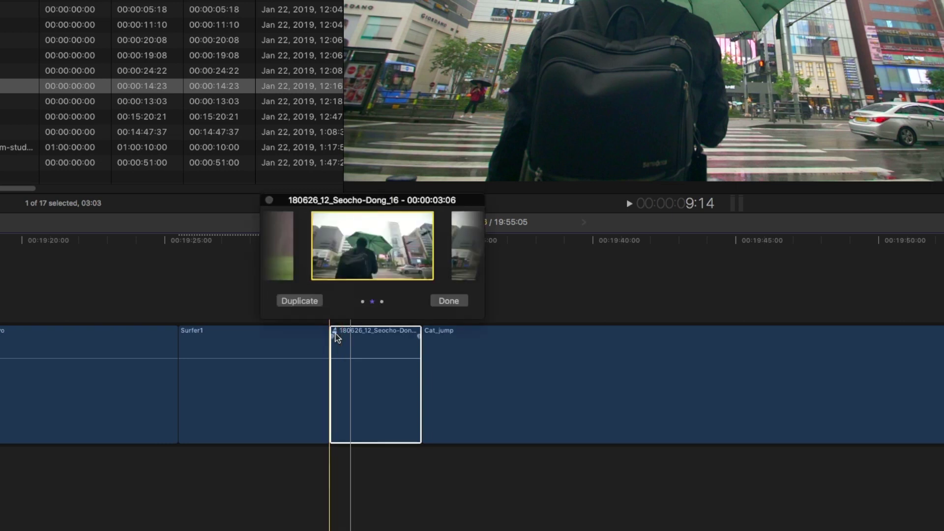
Open the audition from the clip's shortcut menu Audition submenu, then show the menu again.
{"action": "right_click", "coordinate": [348, 338]}
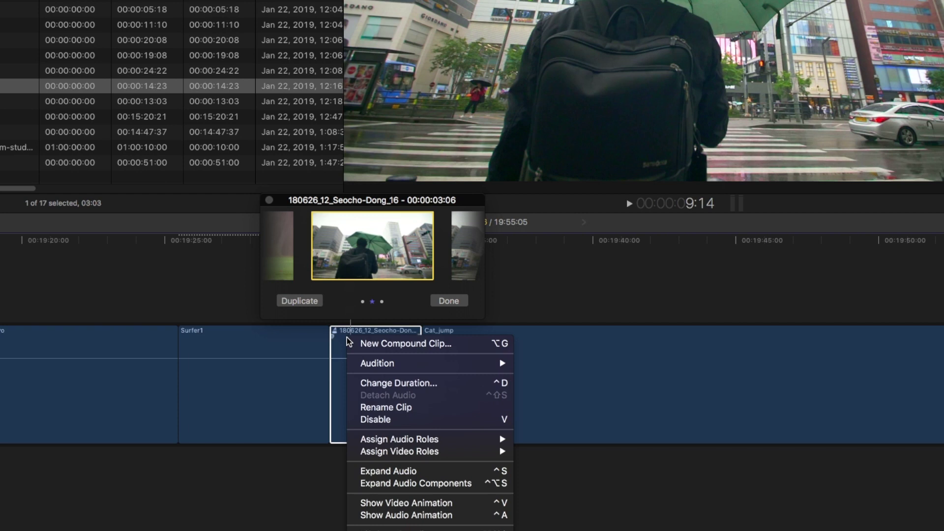
{"action": "mouse_move", "coordinate": [386, 366]}
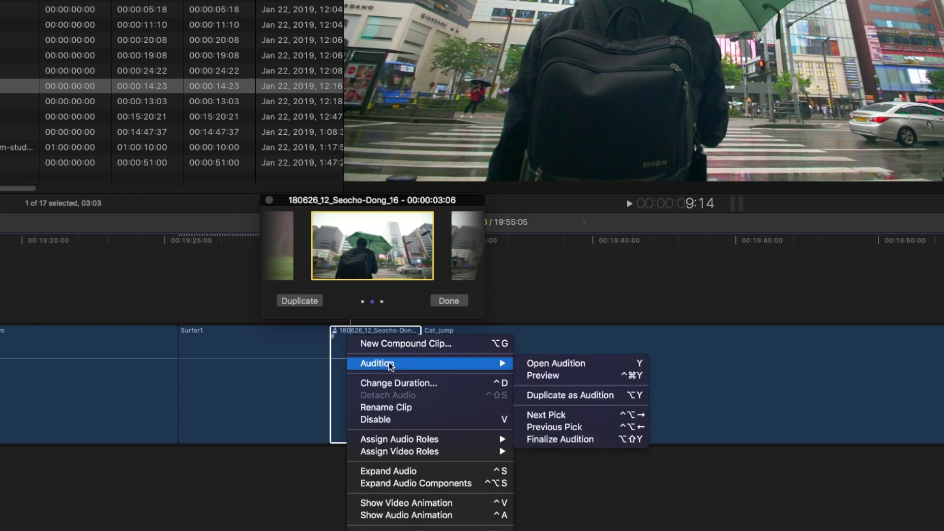
{"action": "left_click", "coordinate": [555, 367]}
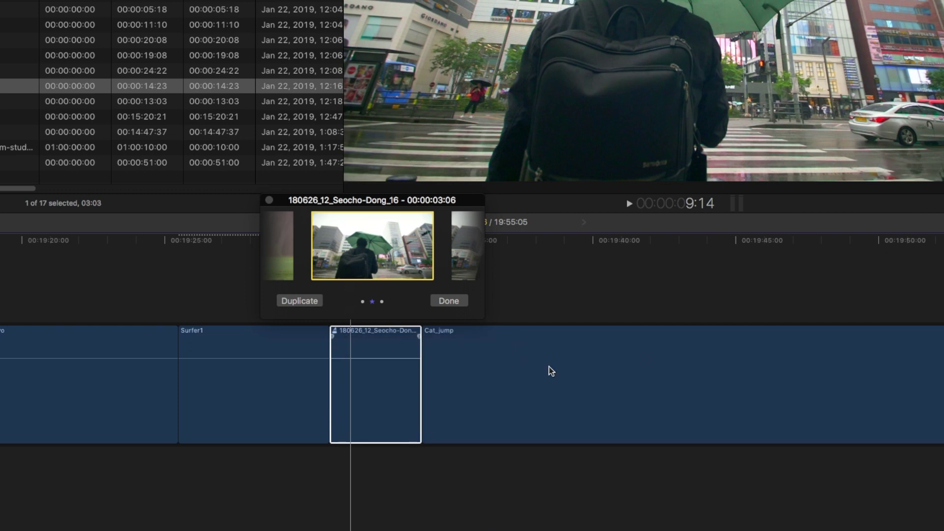
{"action": "right_click", "coordinate": [386, 349]}
Preview the audition pick, then Finalize Audition to leave a plain Seocho-Dong_16 clip.
{"action": "mouse_move", "coordinate": [474, 377]}
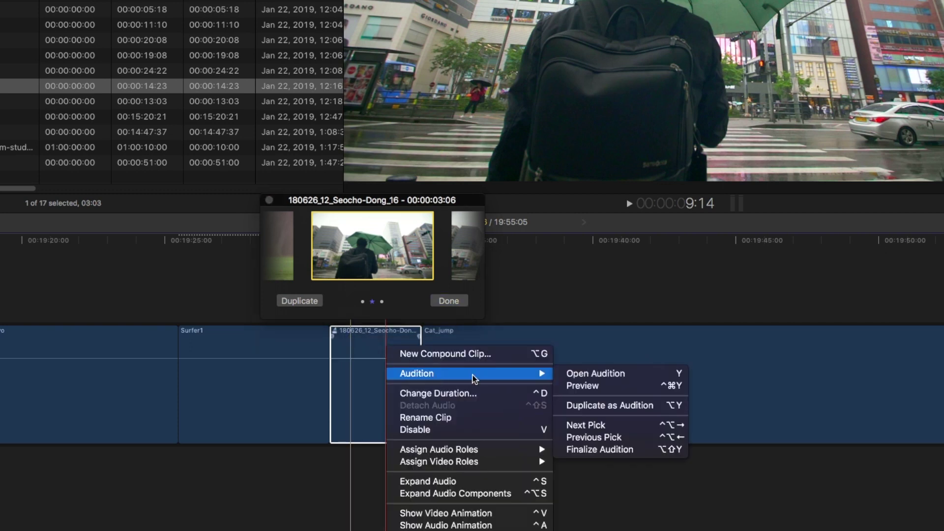
{"action": "left_click", "coordinate": [603, 387]}
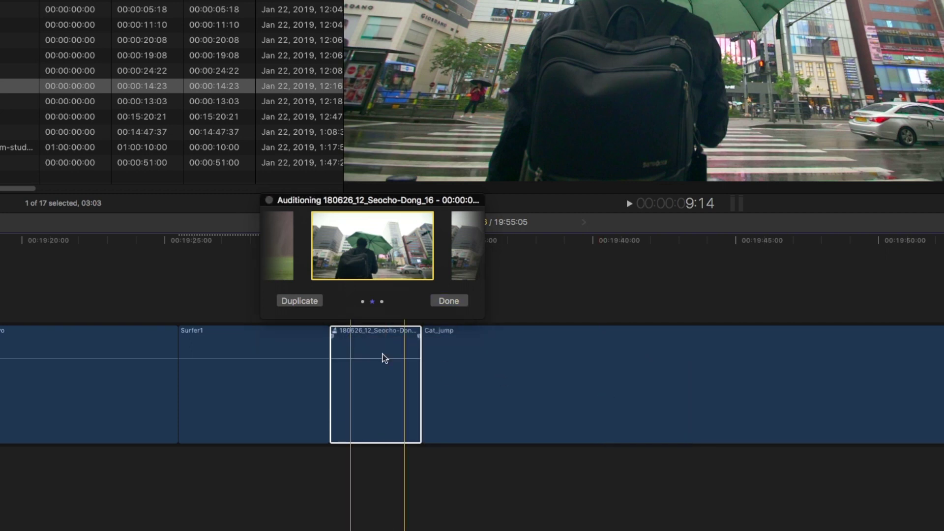
{"action": "right_click", "coordinate": [380, 336]}
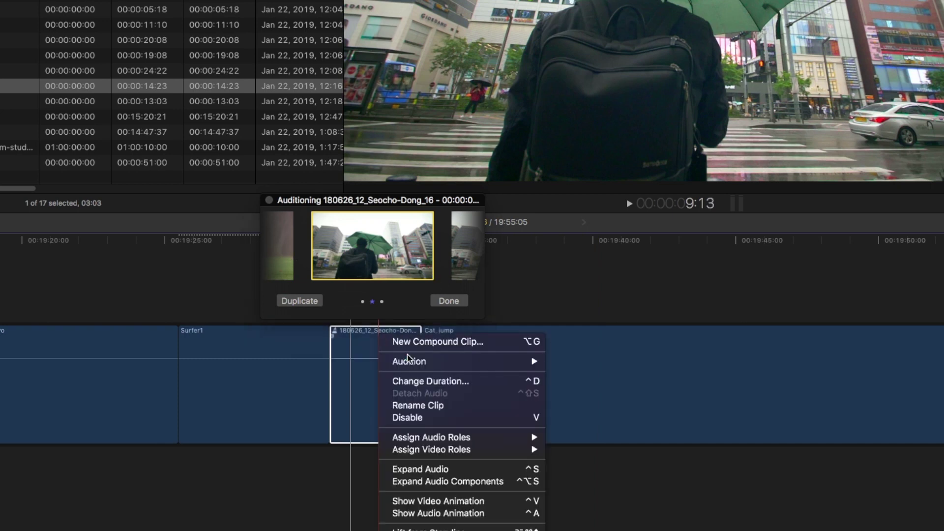
{"action": "mouse_move", "coordinate": [408, 362]}
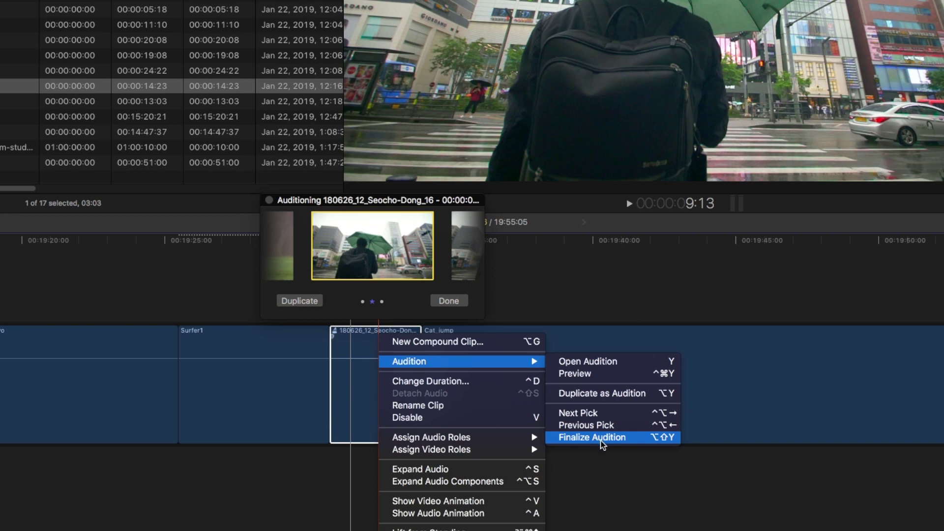
{"action": "left_click", "coordinate": [601, 441]}
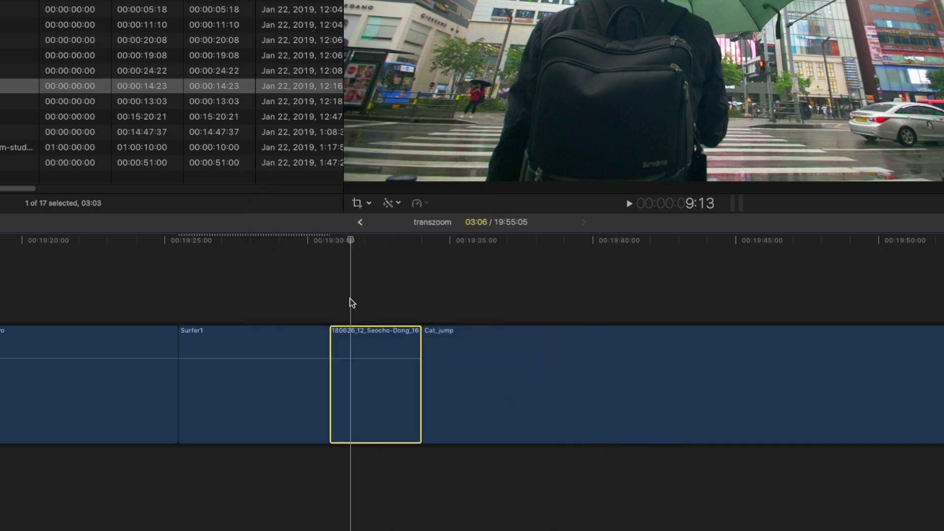
{"action": "left_click", "coordinate": [353, 303]}
Select SHM_4818 in the browser as source and the Seocho-Dong clip in the timeline.
{"action": "left_click", "coordinate": [344, 340]}
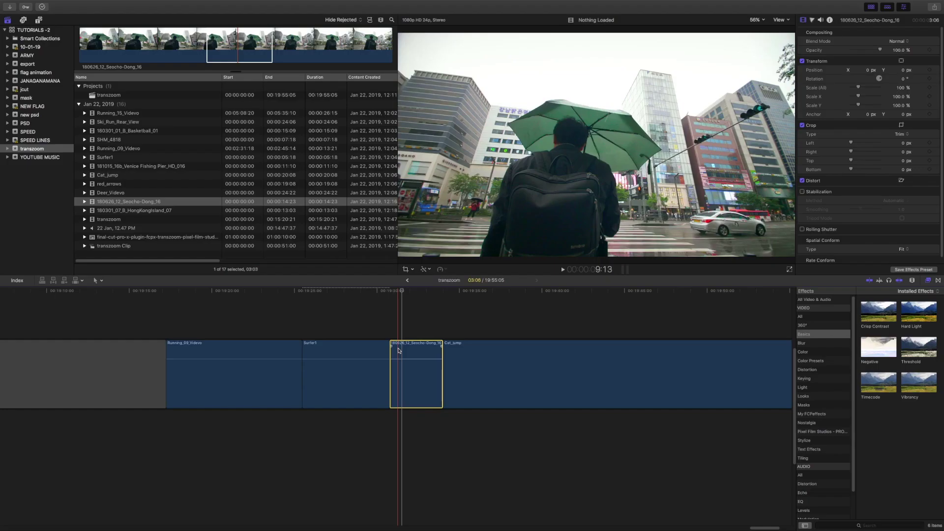
{"action": "left_click", "coordinate": [227, 38]}
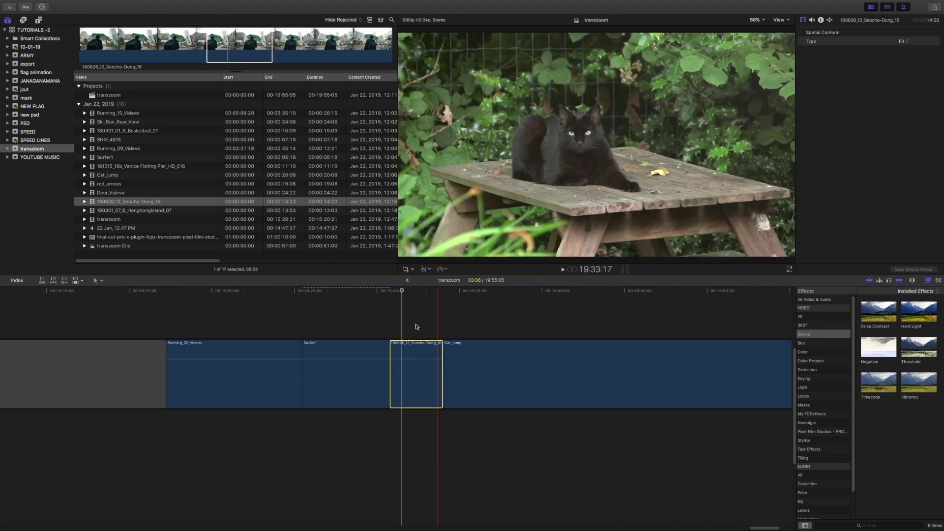
{"action": "left_click", "coordinate": [416, 353]}
{"action": "left_click", "coordinate": [415, 353]}
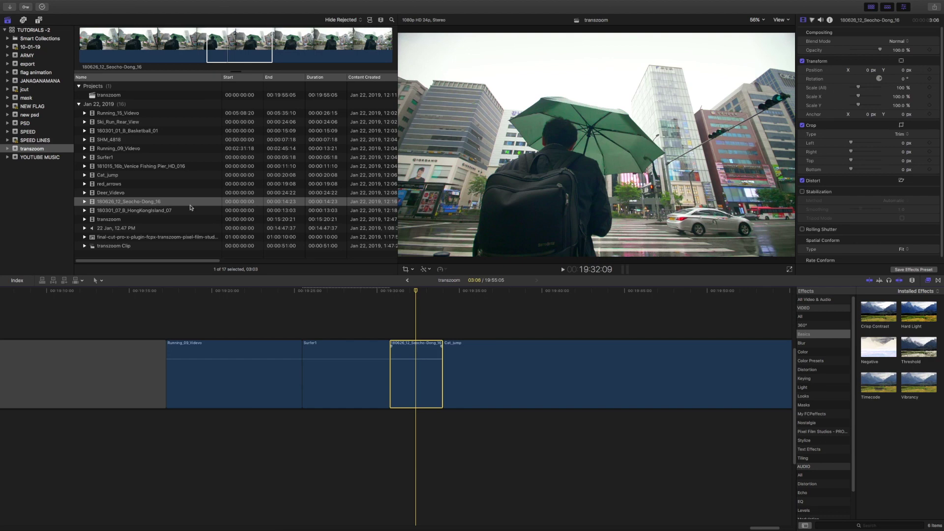
{"action": "left_click", "coordinate": [115, 140]}
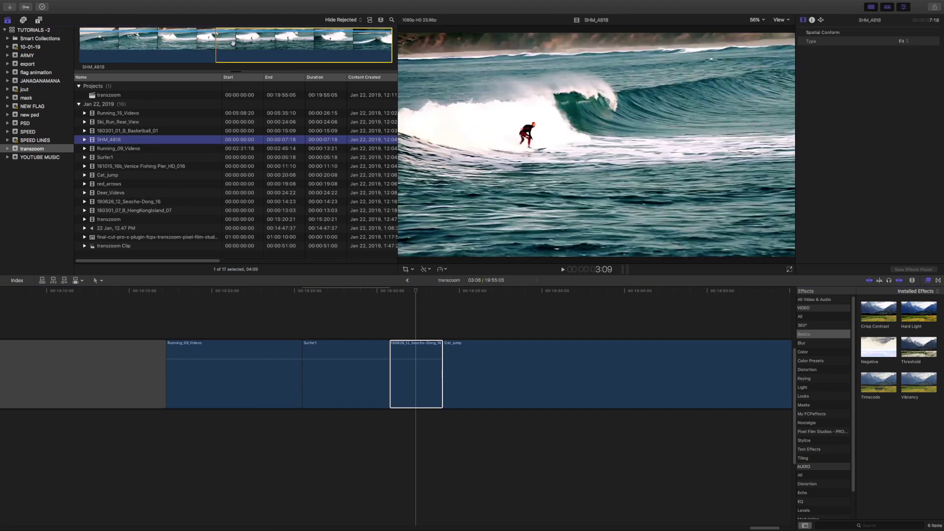
{"action": "left_click", "coordinate": [403, 350]}
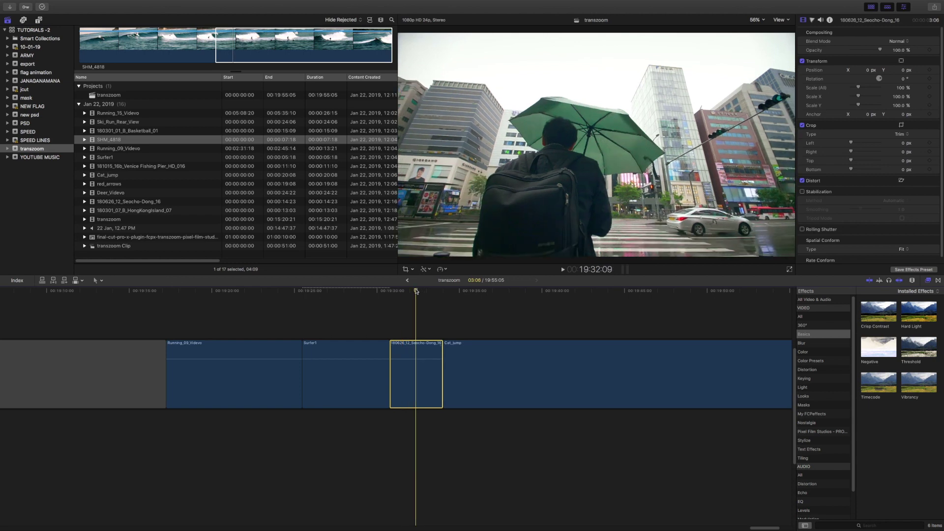
{"action": "left_click", "coordinate": [402, 351]}
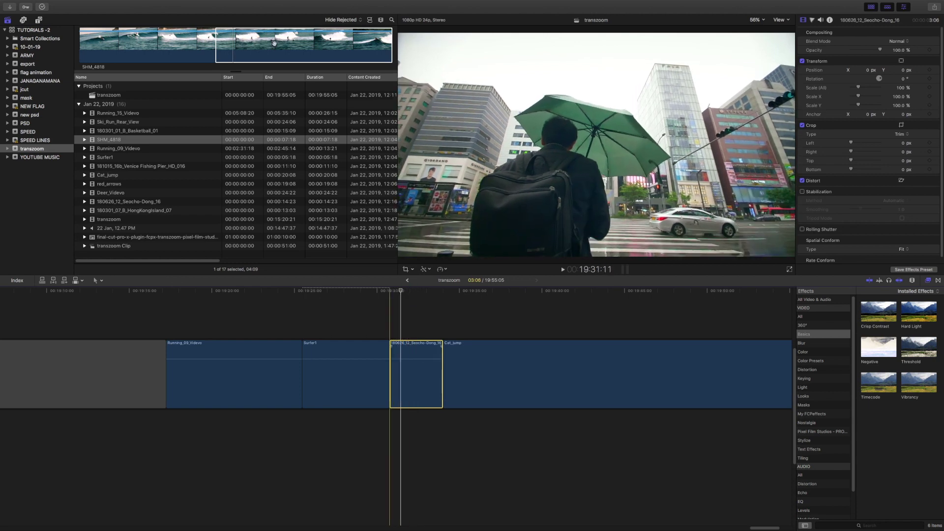
{"action": "left_click", "coordinate": [240, 44]}
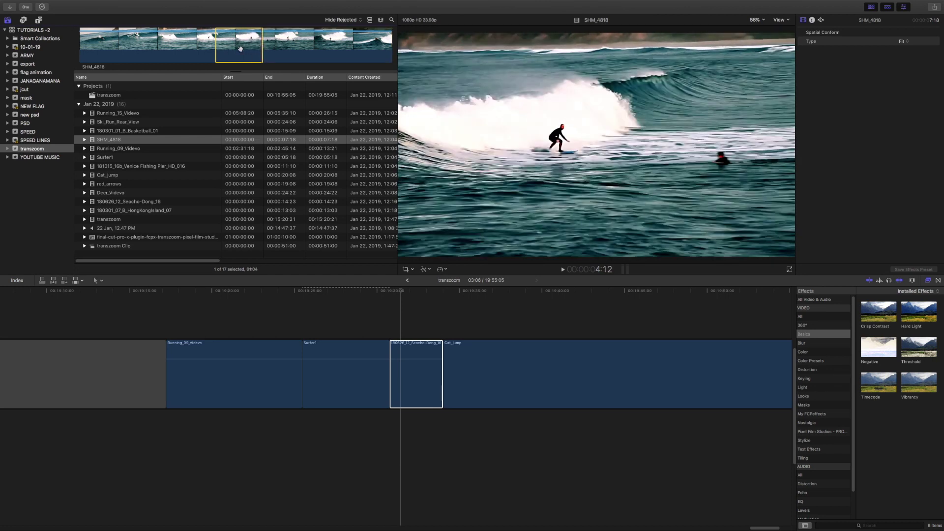
{"action": "left_click", "coordinate": [416, 354]}
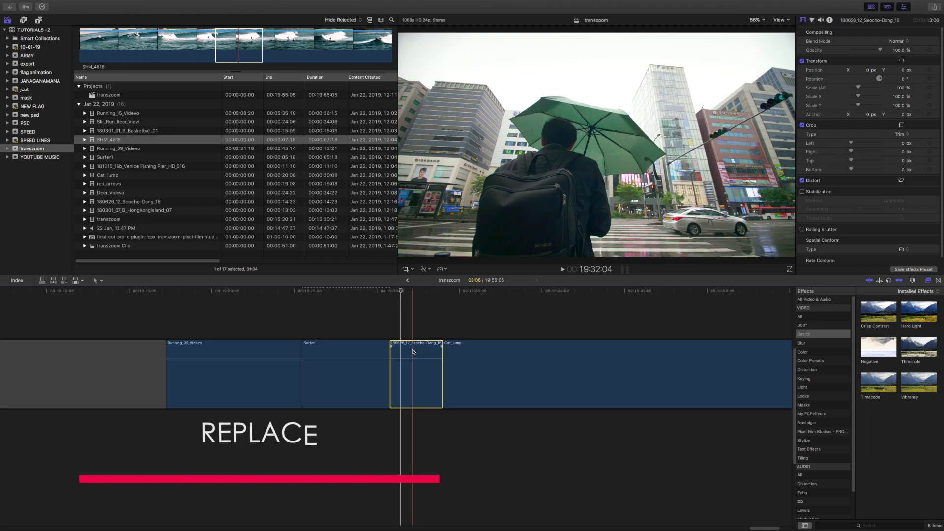
Replace the Seocho-Dong clip with SHM_4818 via Shift+R, preview it, then undo the replacement.
{"action": "key", "text": "shift+r"}
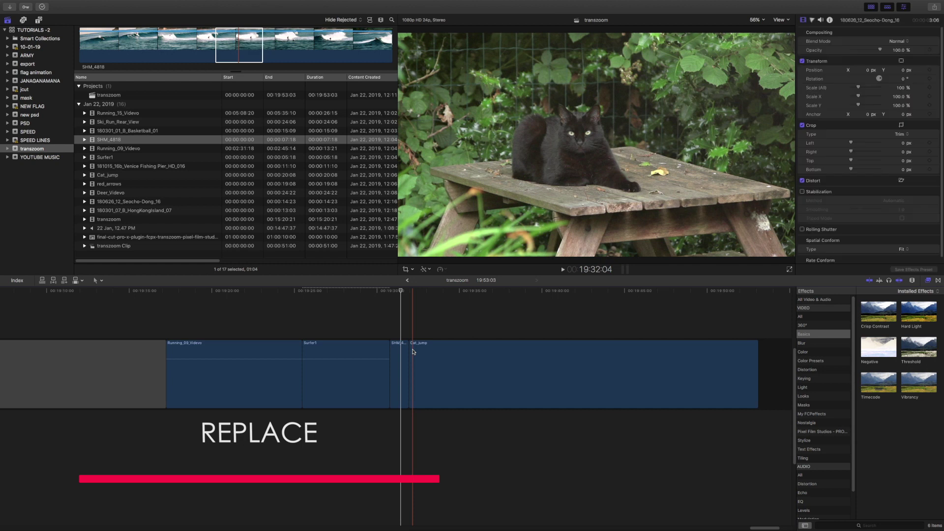
{"action": "key", "text": "space"}
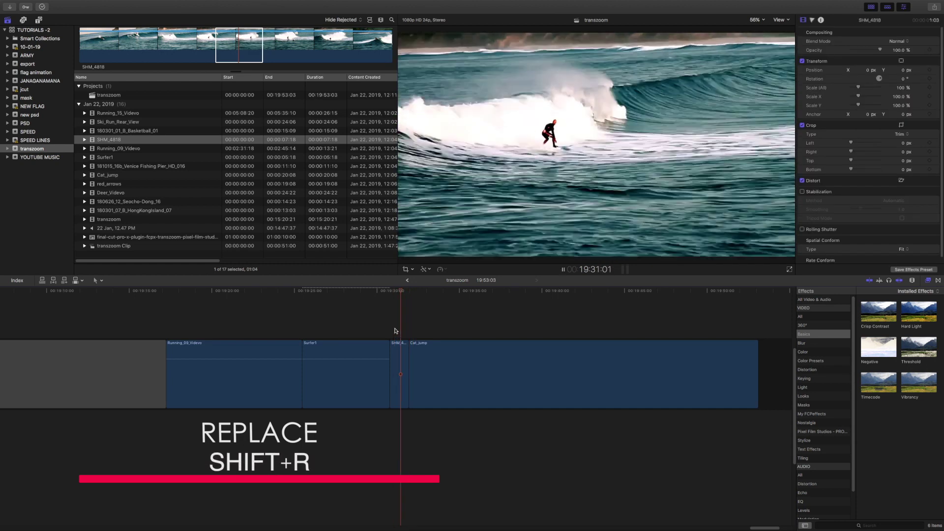
{"action": "key", "text": "space"}
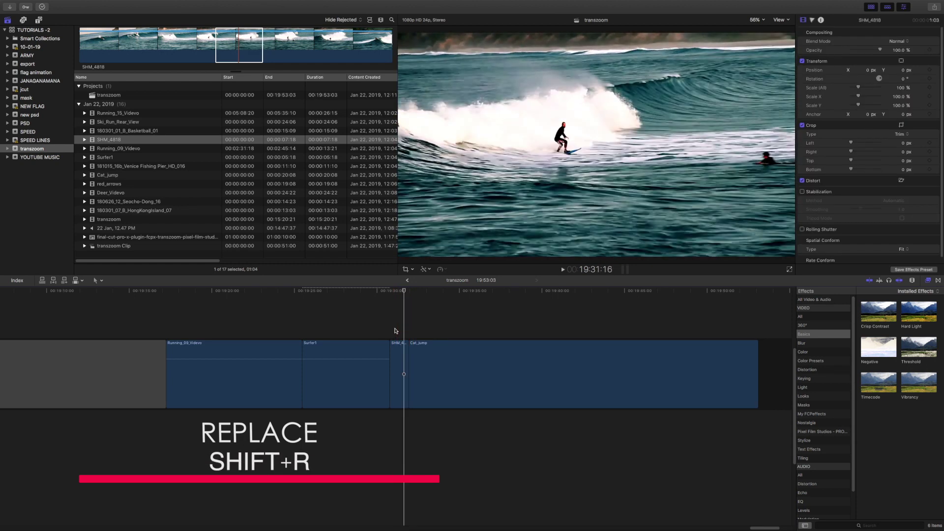
{"action": "key", "text": "super+z"}
Replace the Seocho-Dong timeline clip with the full 4:04 Cat_jump clip using Shift+R.
{"action": "left_click", "coordinate": [137, 176]}
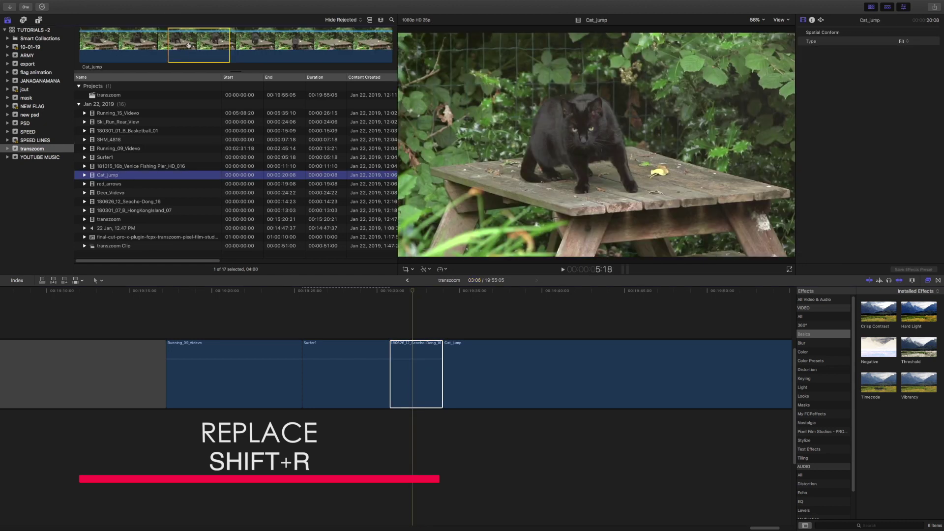
{"action": "left_click", "coordinate": [189, 46]}
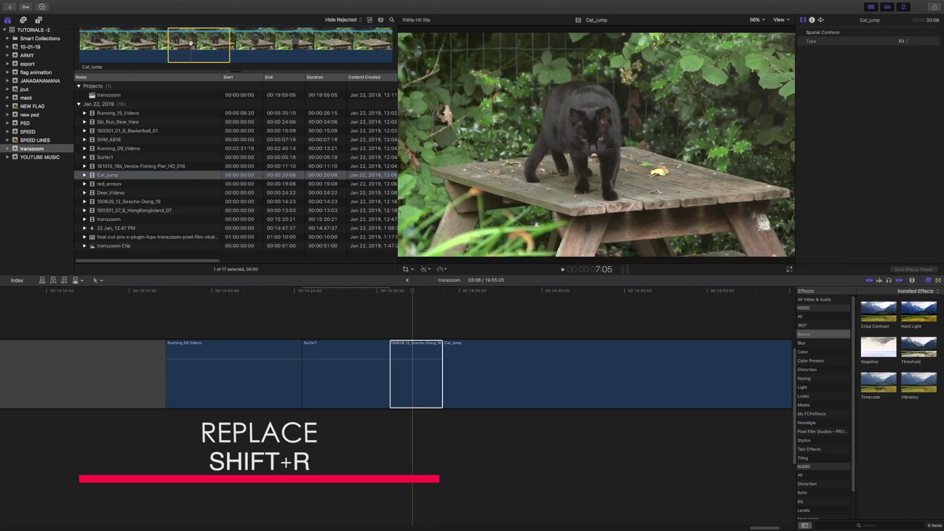
{"action": "left_click", "coordinate": [424, 350]}
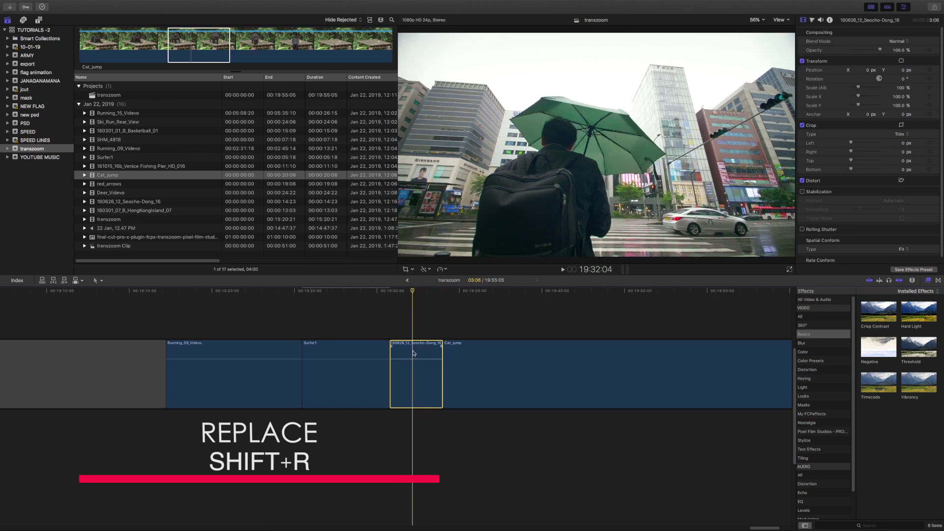
{"action": "key", "text": "shift+r"}
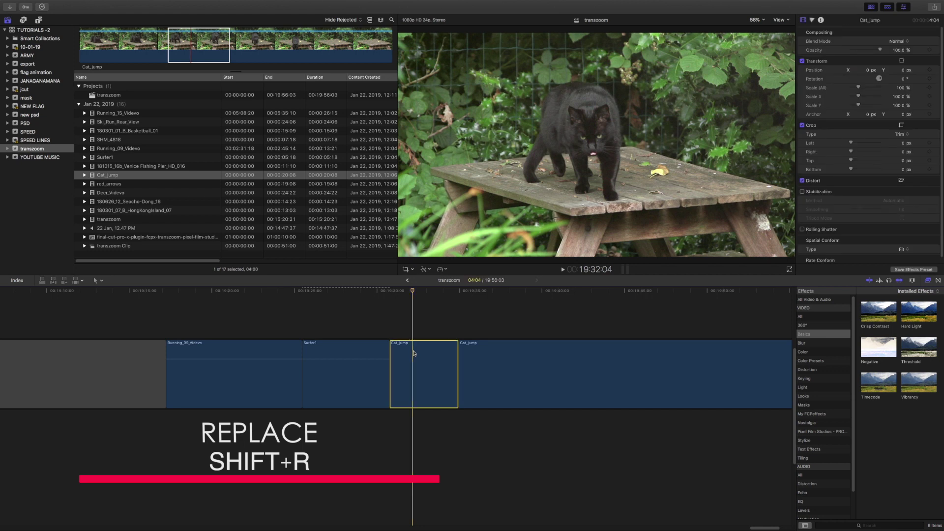
{"action": "left_click", "coordinate": [201, 45]}
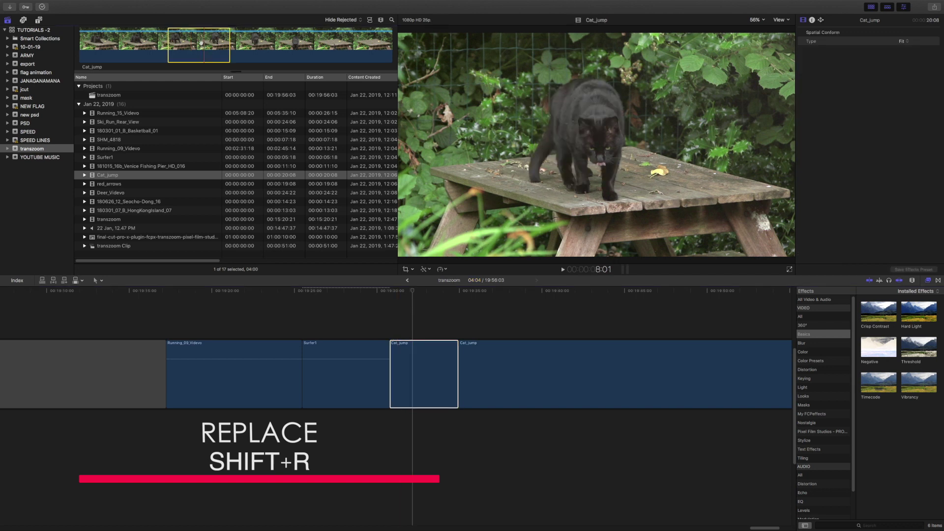
{"action": "left_click", "coordinate": [445, 360]}
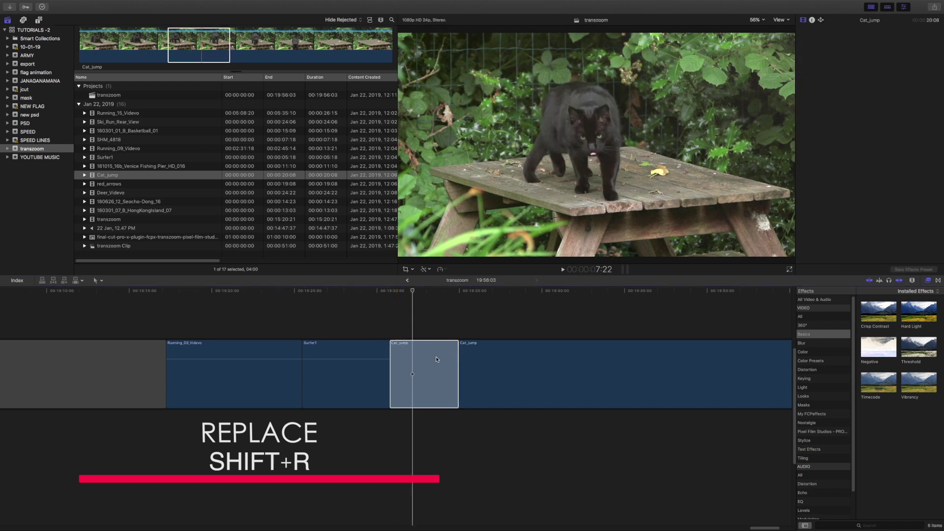
Drop Cat_jump onto the slot clip and choose Replace, leaving a 4:04 Cat_jump clip.
{"action": "left_click_drag", "start_coordinate": [436, 355], "coordinate": [435, 356]}
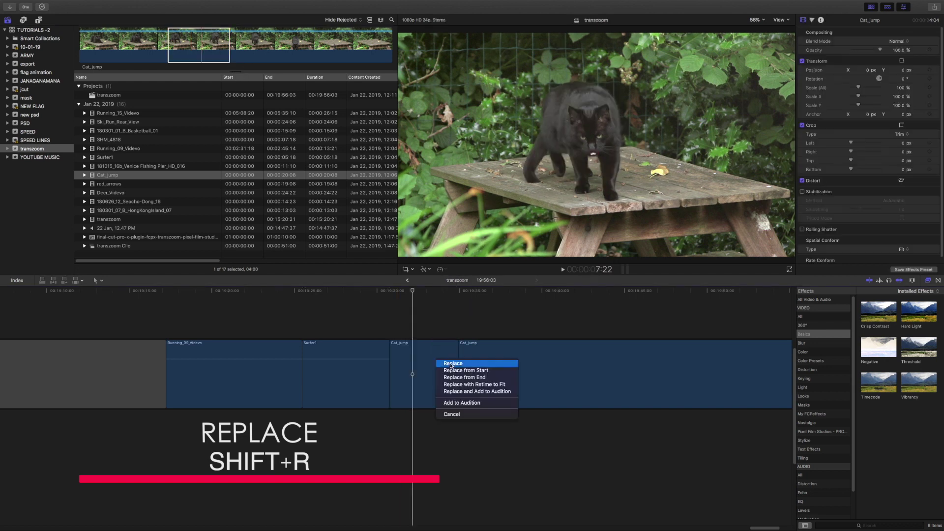
{"action": "left_click", "coordinate": [445, 364]}
{"action": "left_click", "coordinate": [423, 361]}
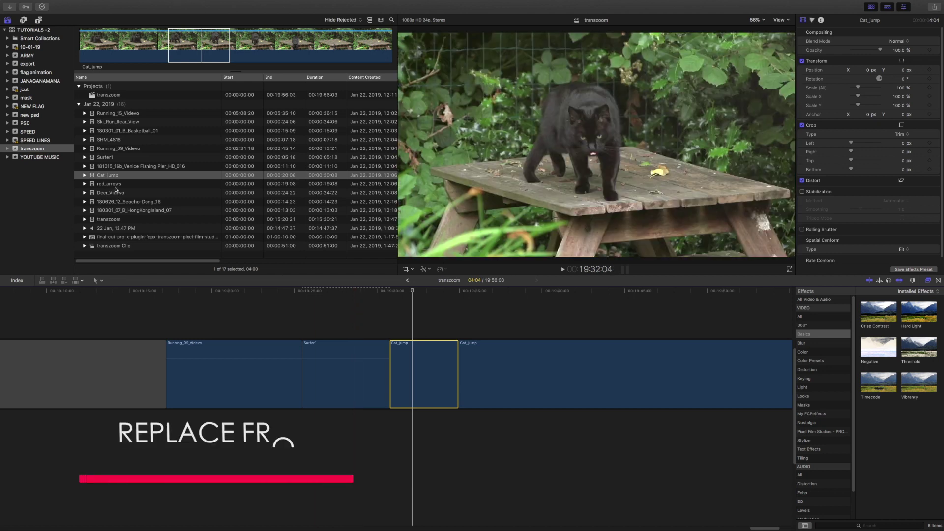
Replace the slot's Cat_jump clip with red_arrows from its start, keeping the 4:04 length.
{"action": "left_click", "coordinate": [121, 185]}
{"action": "left_click", "coordinate": [155, 45]}
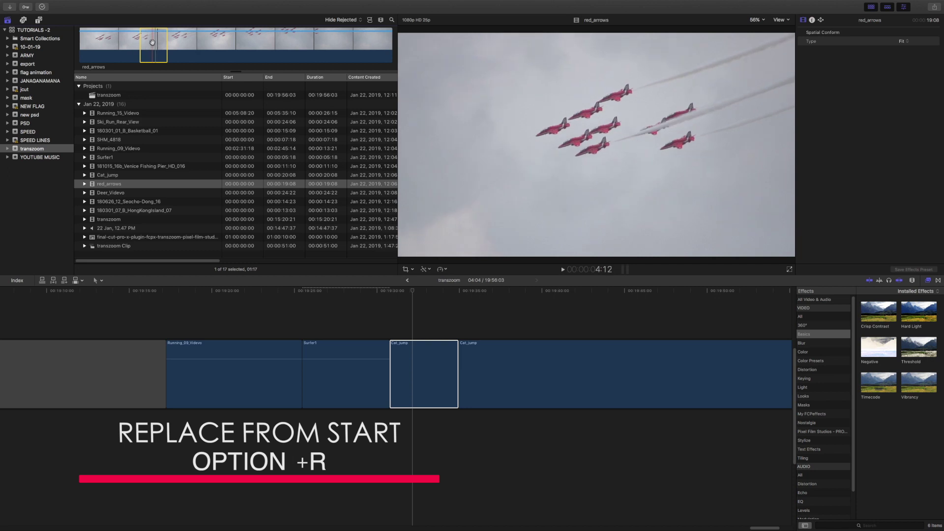
{"action": "left_click", "coordinate": [407, 353]}
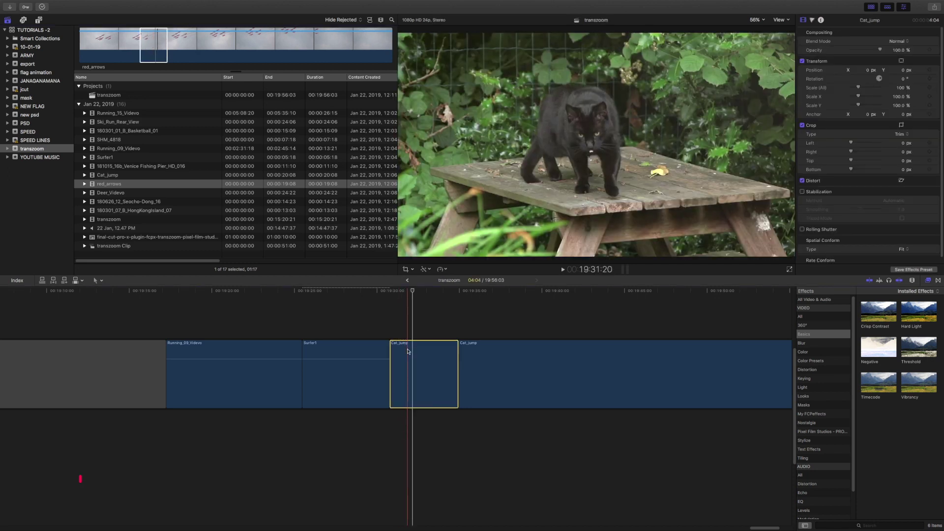
{"action": "key", "text": "alt+r"}
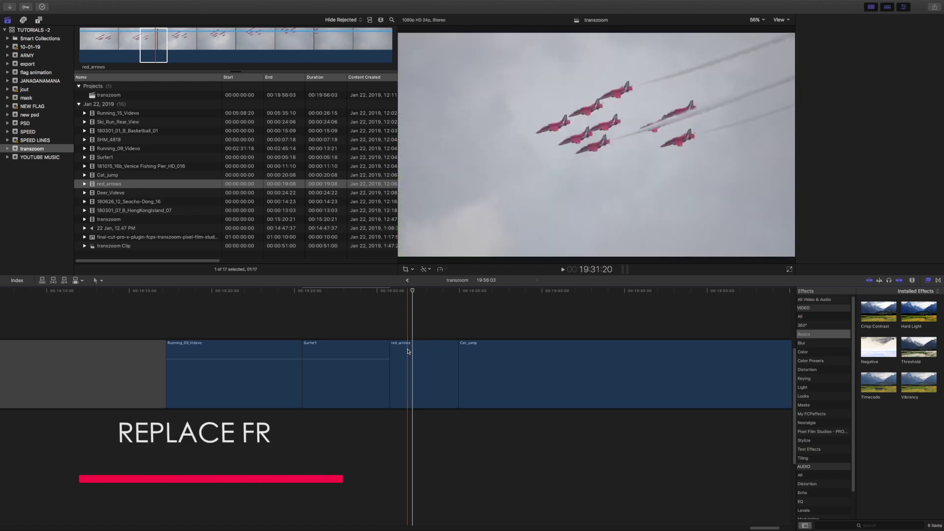
Play back the red_arrows replacement and pick Running_09_Videvo as the next source.
{"action": "left_click", "coordinate": [393, 329]}
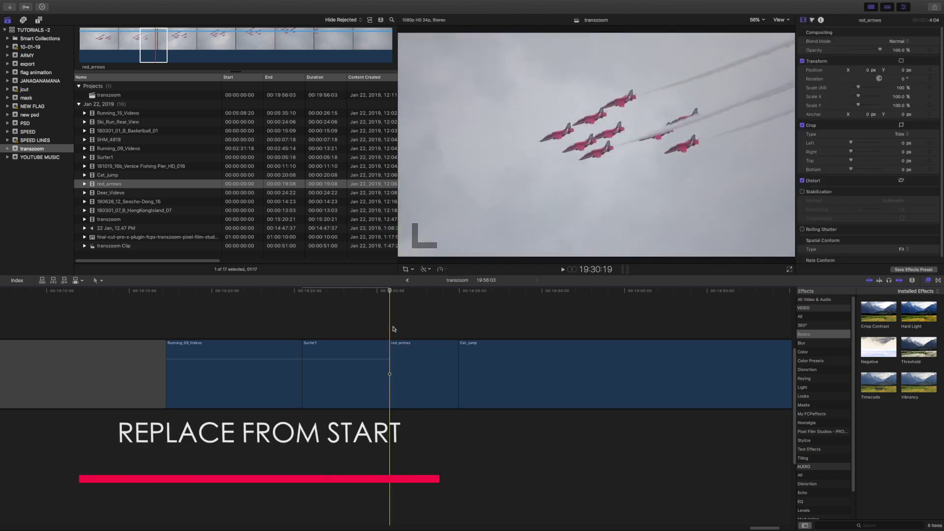
{"action": "key", "text": "space"}
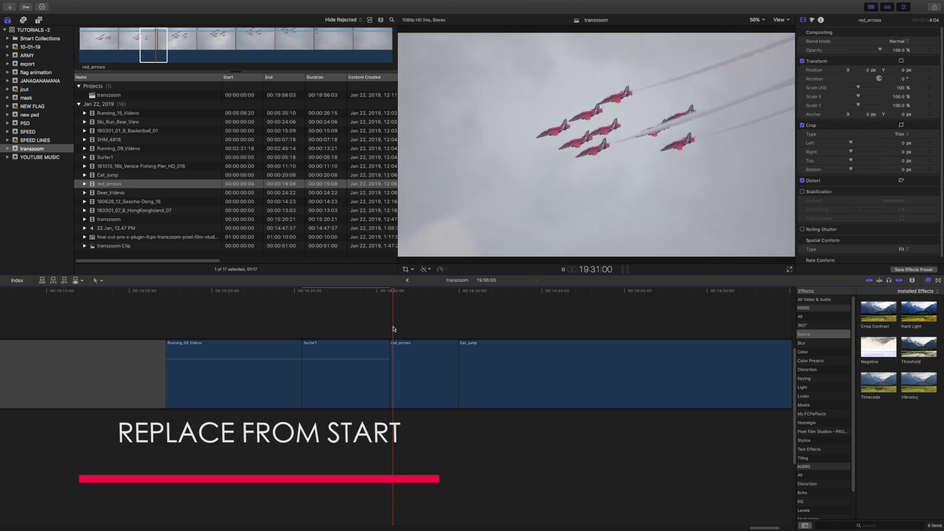
{"action": "left_click", "coordinate": [415, 360]}
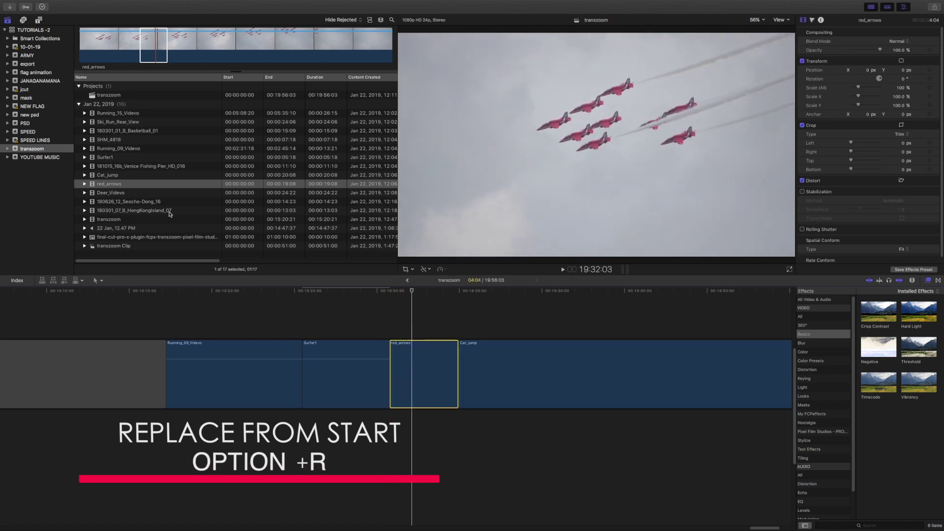
{"action": "left_click", "coordinate": [113, 151]}
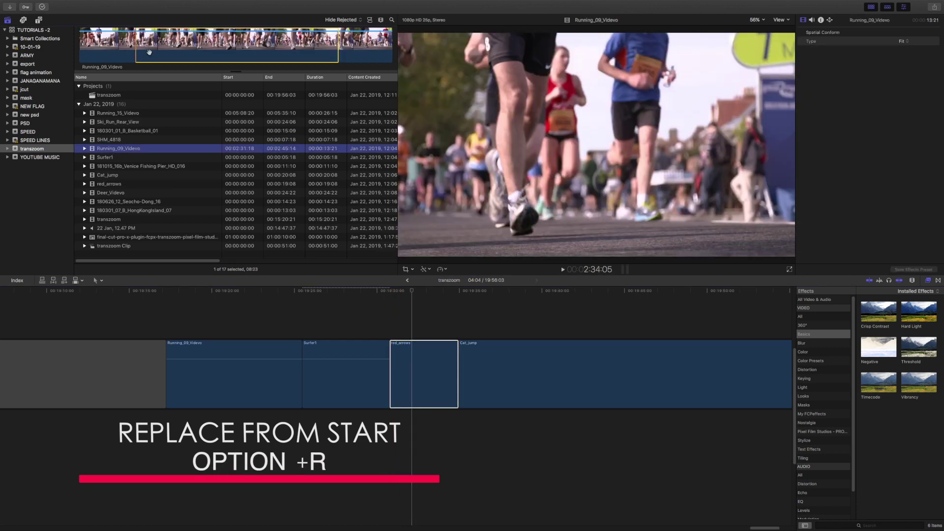
Mark an earlier start in Running_09_Videvo and Replace from Start over the red_arrows clip.
{"action": "left_click", "coordinate": [145, 51]}
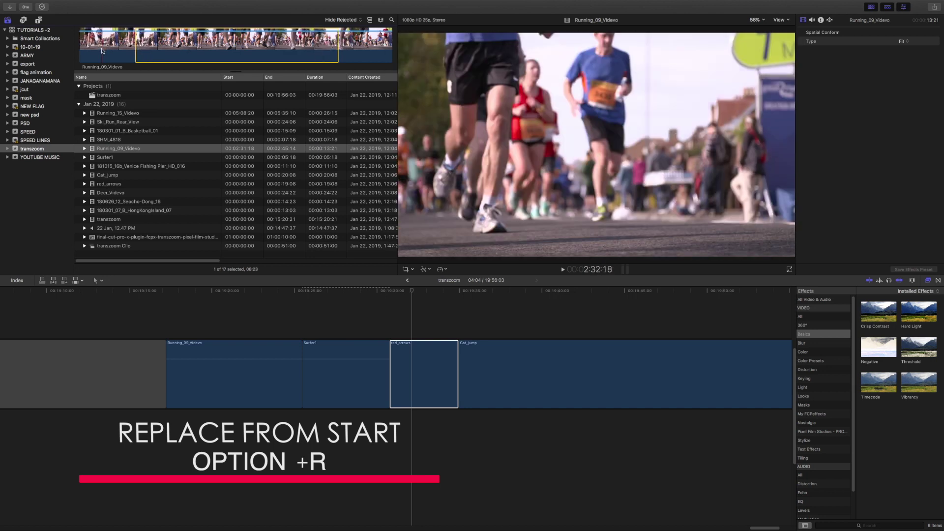
{"action": "key", "text": "i"}
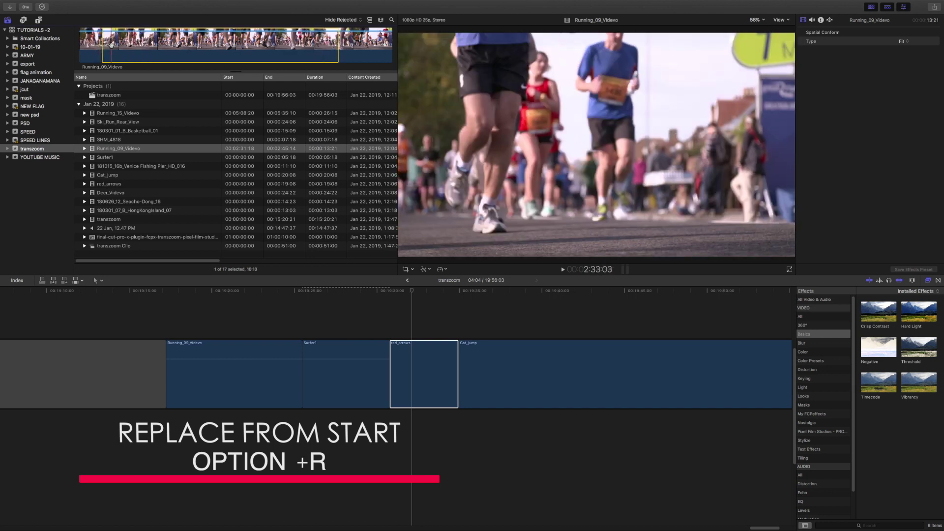
{"action": "left_click", "coordinate": [417, 359]}
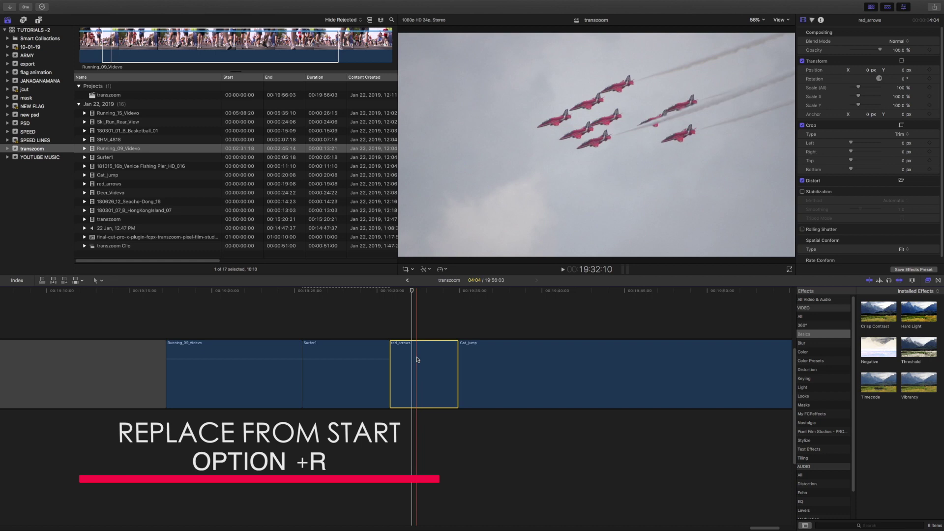
{"action": "key", "text": "alt+r"}
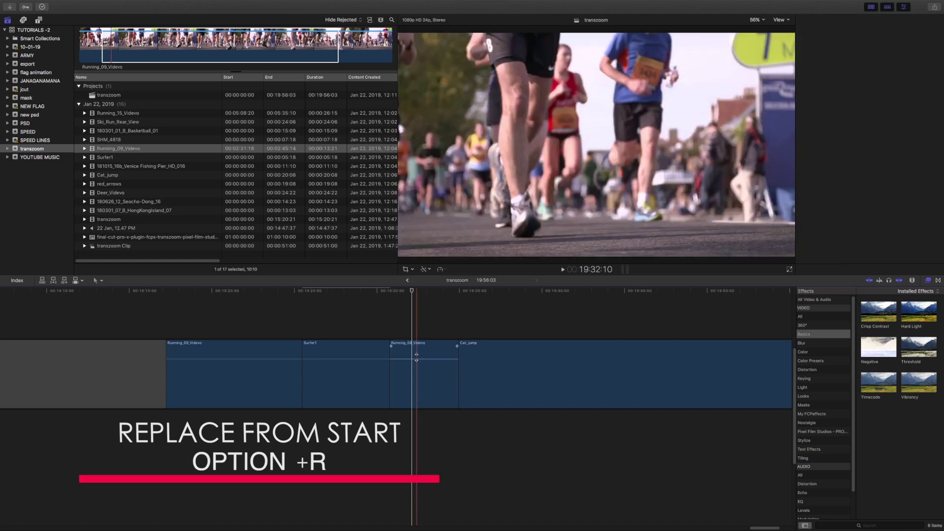
Play back the new Running_09_Videvo clip and select it in the slot.
{"action": "key", "text": "space"}
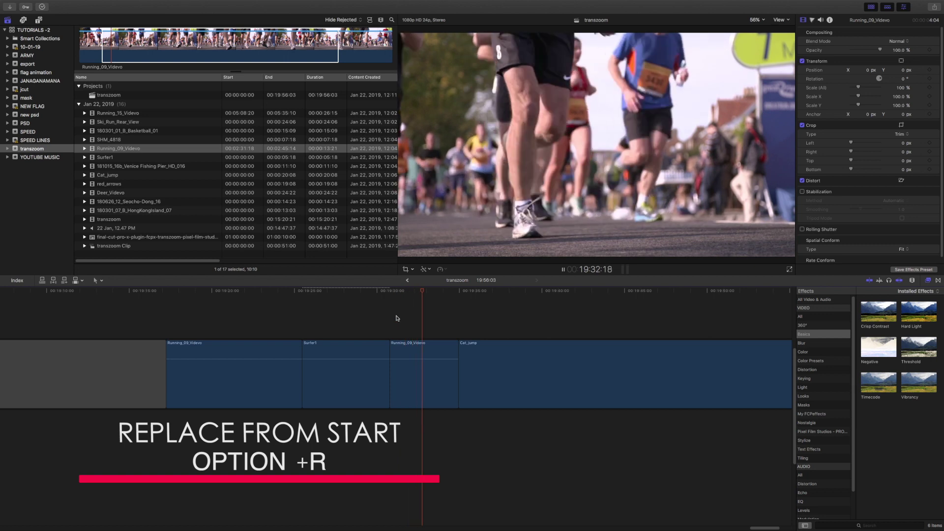
{"action": "key", "text": "space"}
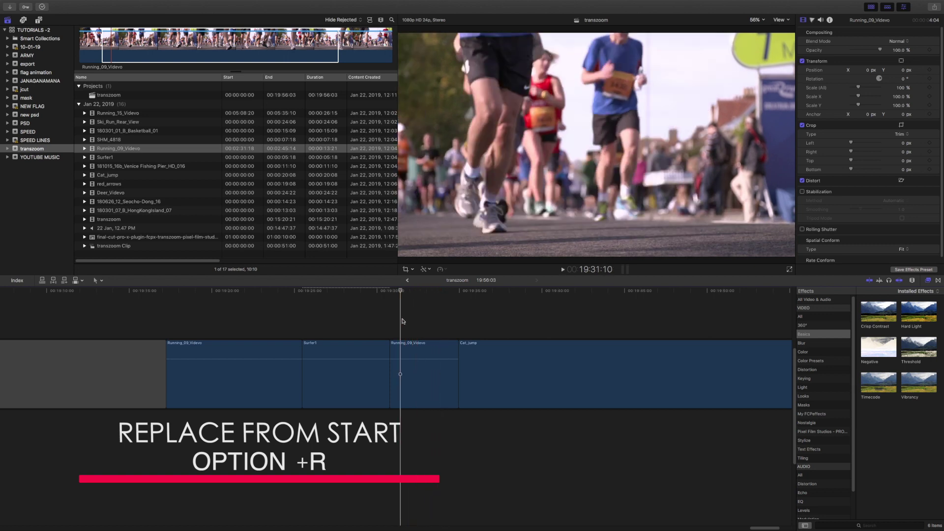
{"action": "left_click", "coordinate": [421, 356]}
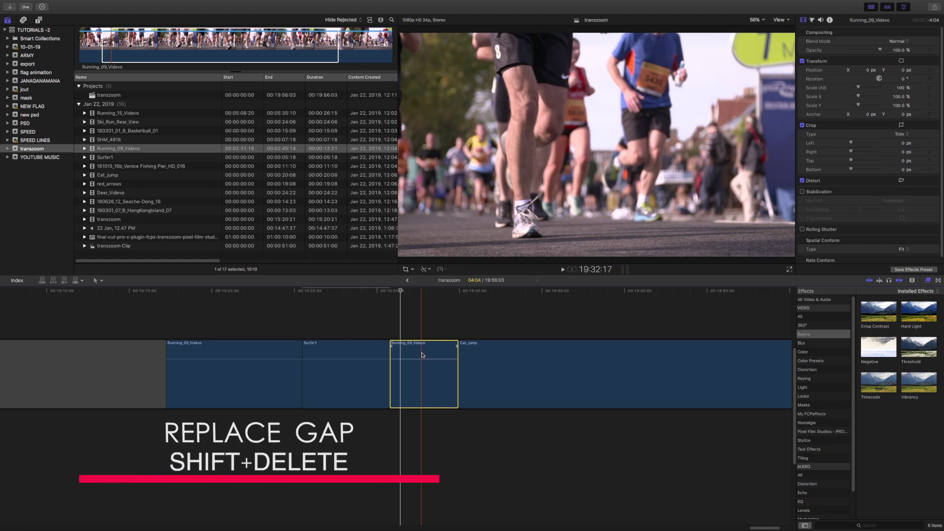
Replace the Running_09_Videvo clip with a same-length gap using Shift+Delete.
{"action": "key", "text": "shift+Delete"}
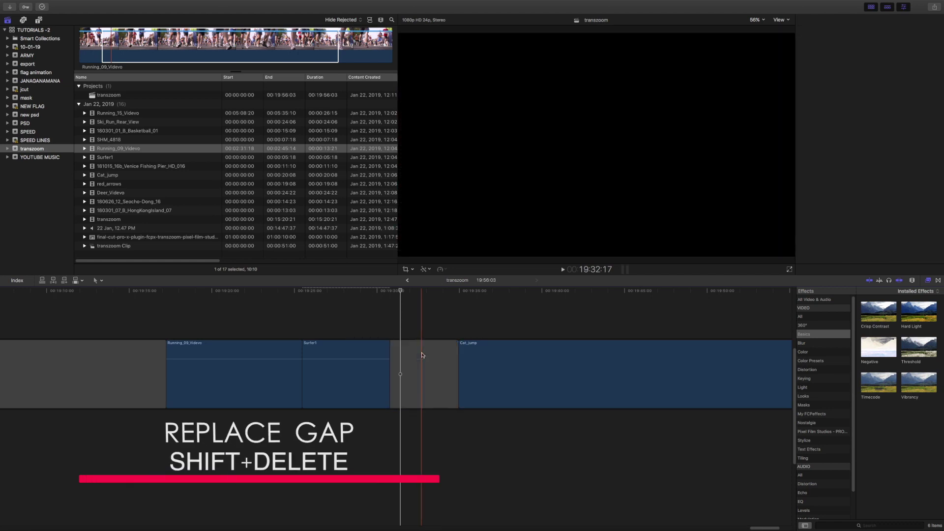